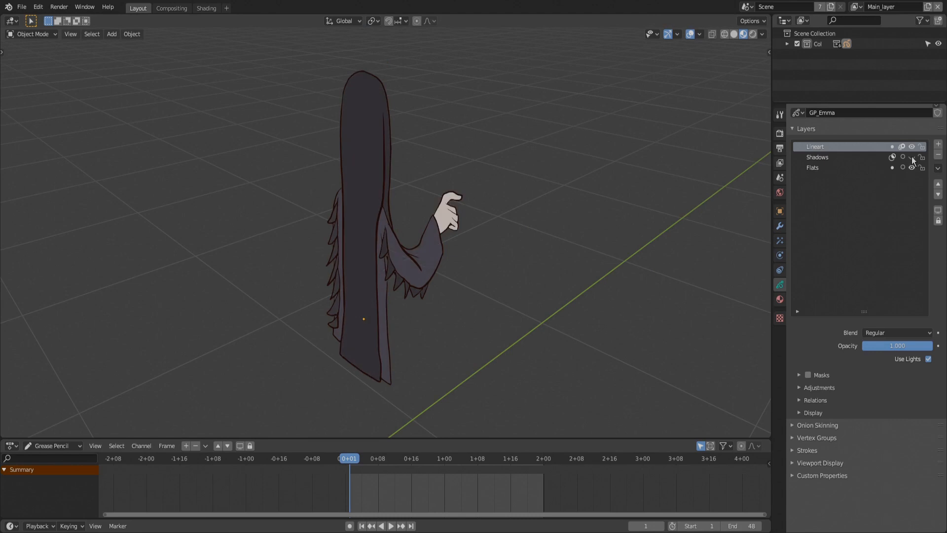
# Toggle the visibility of the Lineart layer in the GP_Emma drawing.
pyautogui.click(911, 148)
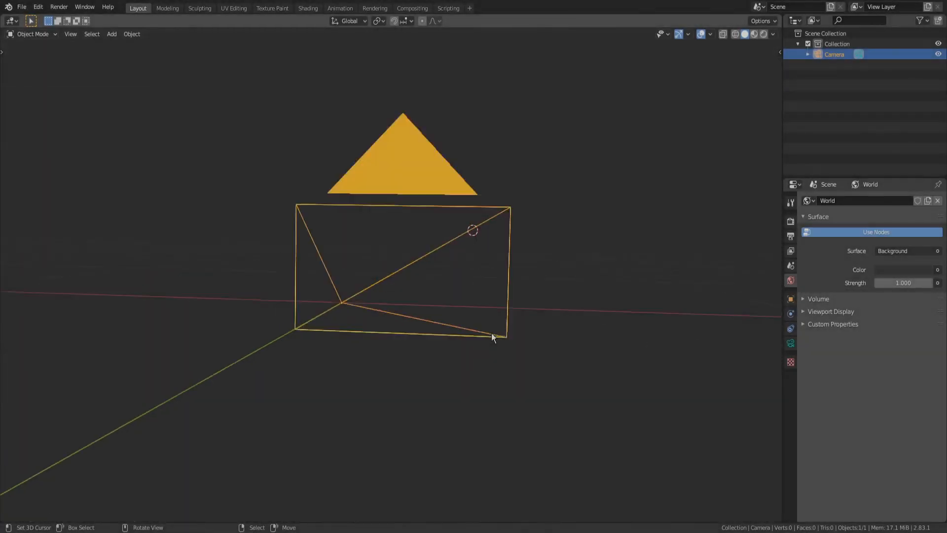
# Look through the camera, add a blank Grease Pencil object and show its object data properties.
pyautogui.press('KP_0')
pyautogui.hotkey('shift', 'a')
pyautogui.moveTo(401, 331)
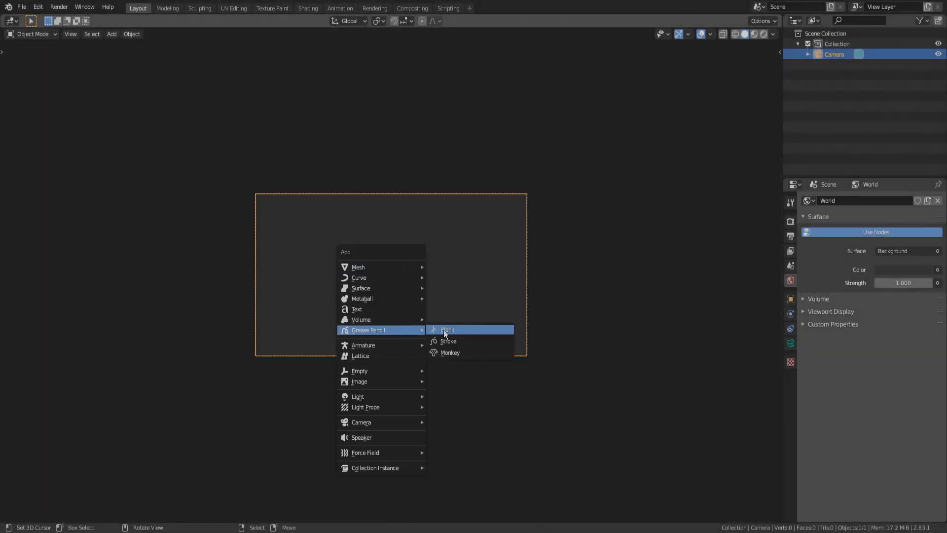
pyautogui.click(446, 330)
pyautogui.click(790, 372)
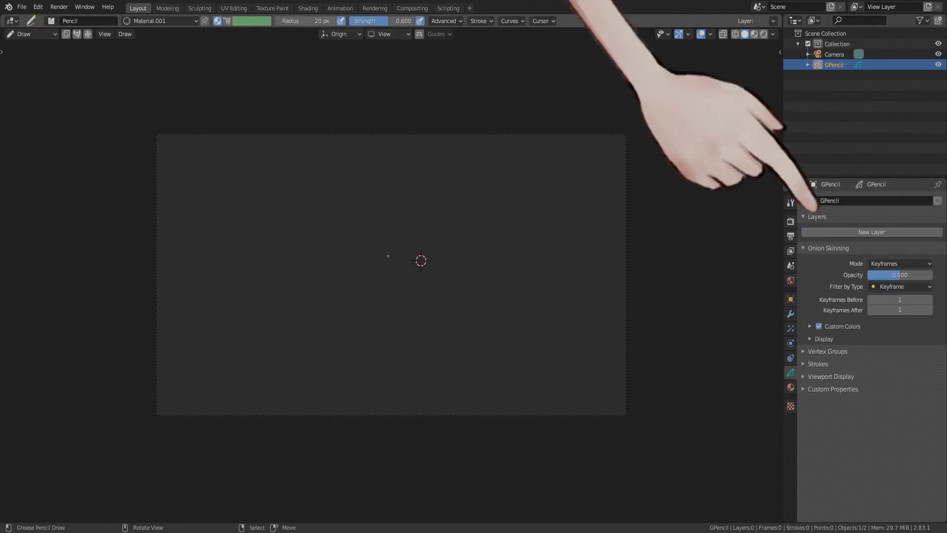
# Draw a smiley face with the Pencil brush: a round outline, two arched eyes and a curved mouth.
pyautogui.moveTo(376, 211)
pyautogui.mouseDown()
pyautogui.moveTo(491, 253)
pyautogui.moveTo(350, 238)
pyautogui.mouseUp()
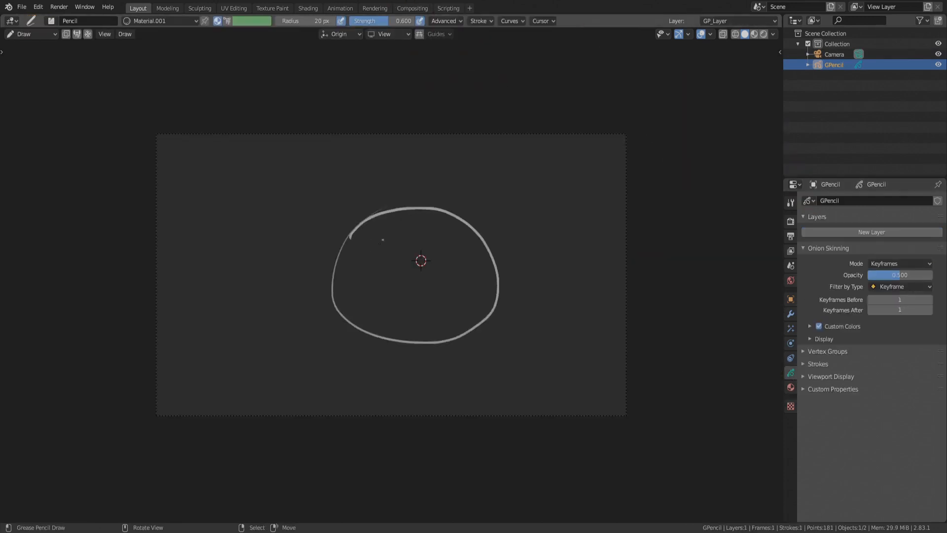
pyautogui.moveTo(366, 274)
pyautogui.mouseDown()
pyautogui.moveTo(457, 269)
pyautogui.moveTo(462, 288)
pyautogui.mouseUp()
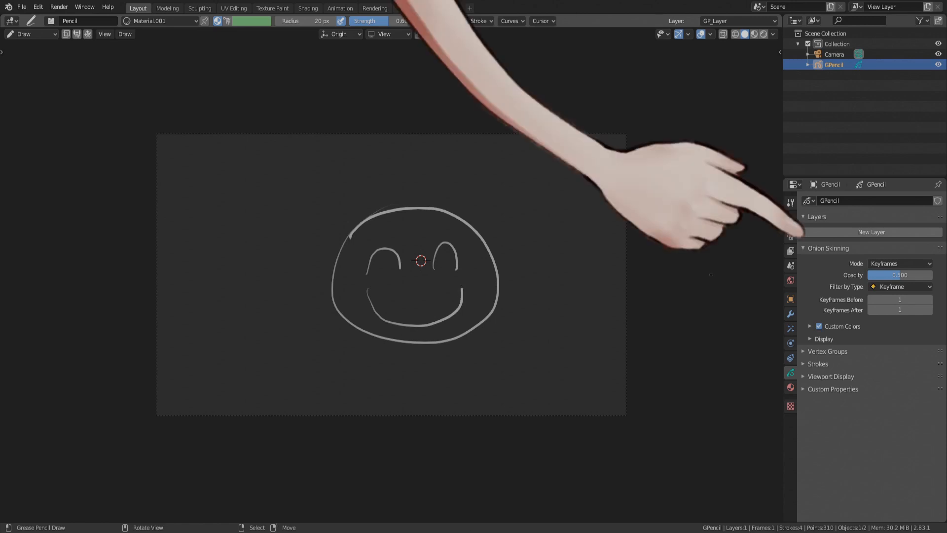
# Add a second Grease Pencil layer, naming the new layer GP_Fills and the original layer GP_Line.
pyautogui.click(809, 232)
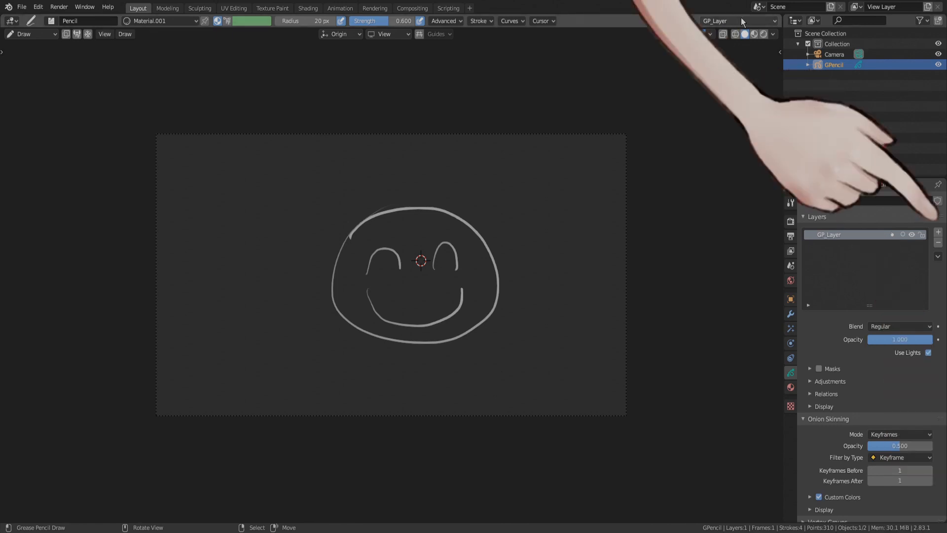
pyautogui.click(938, 232)
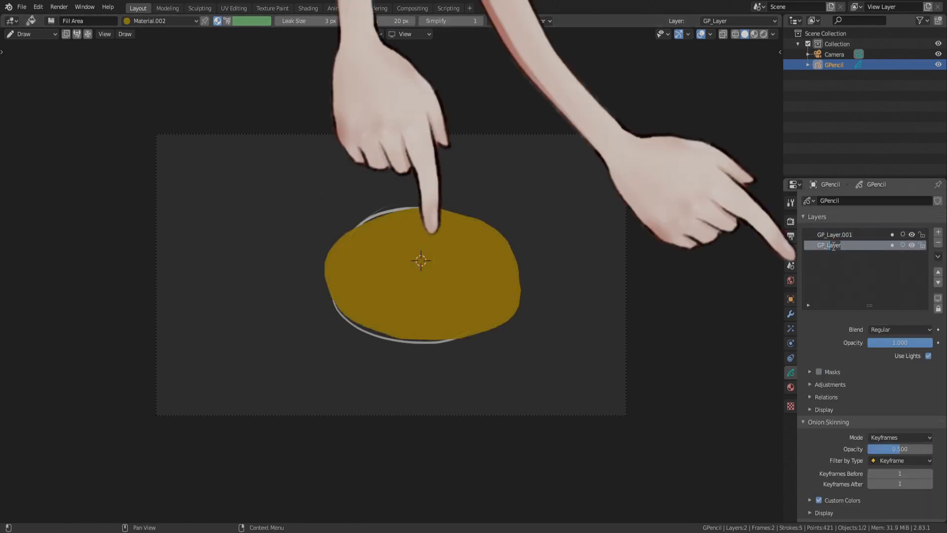
pyautogui.write('GP_Fills')
pyautogui.click(839, 243)
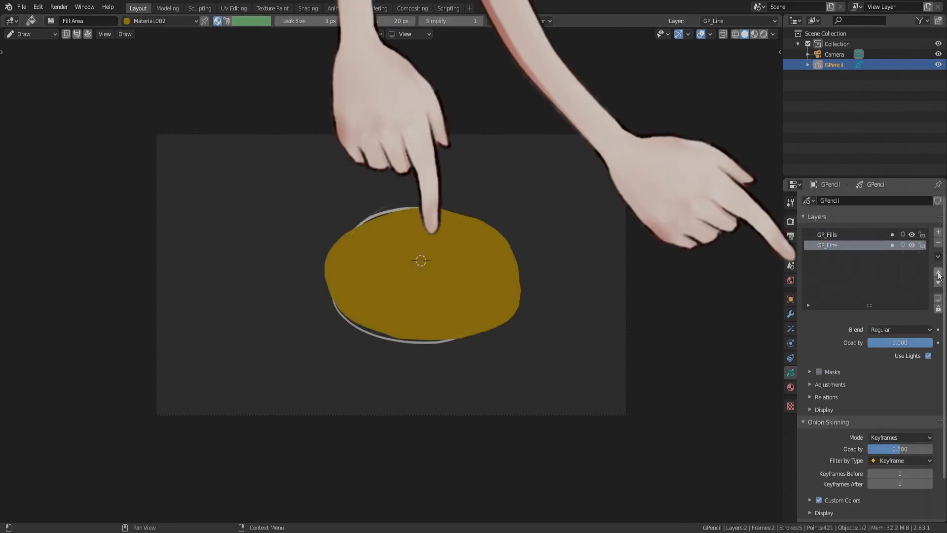
# Reorder the layers so that GP_Line sits above GP_Fills.
pyautogui.click(938, 273)
pyautogui.click(939, 284)
pyautogui.click(938, 273)
pyautogui.click(940, 283)
pyautogui.click(938, 273)
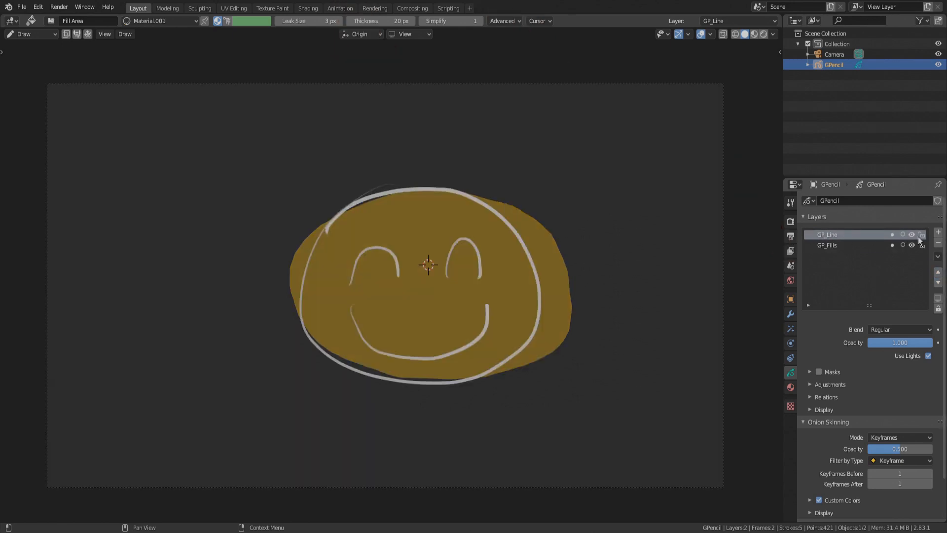
# Toggle the visibility of the GP_Line and GP_Fills layers to examine what each one contains.
pyautogui.click(911, 234)
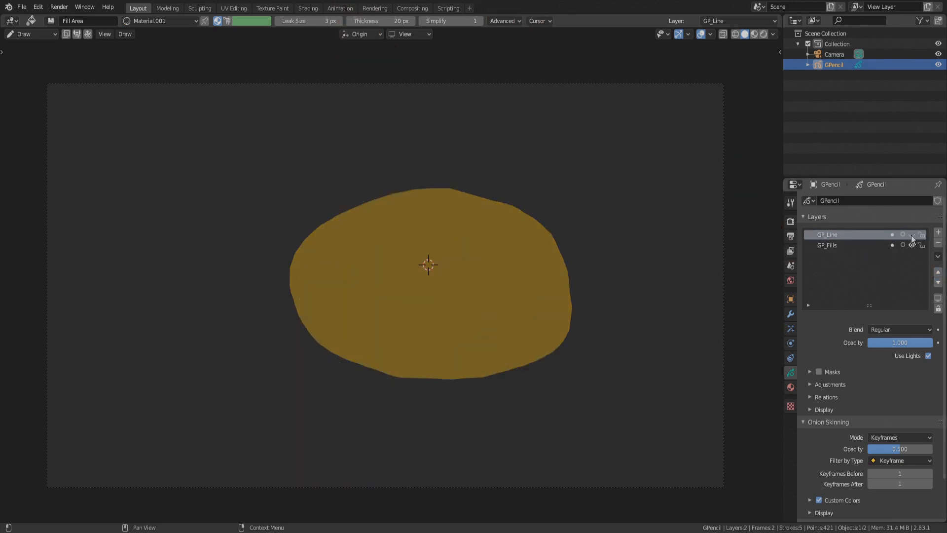
pyautogui.click(911, 235)
pyautogui.click(911, 235)
pyautogui.click(911, 235)
pyautogui.click(911, 245)
pyautogui.click(912, 245)
pyautogui.click(911, 245)
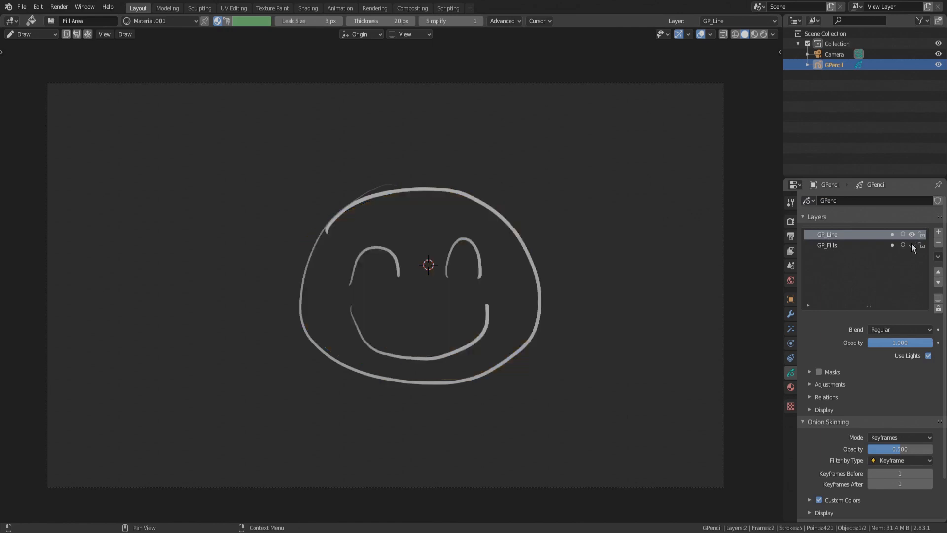
pyautogui.click(911, 245)
pyautogui.click(911, 244)
pyautogui.click(911, 244)
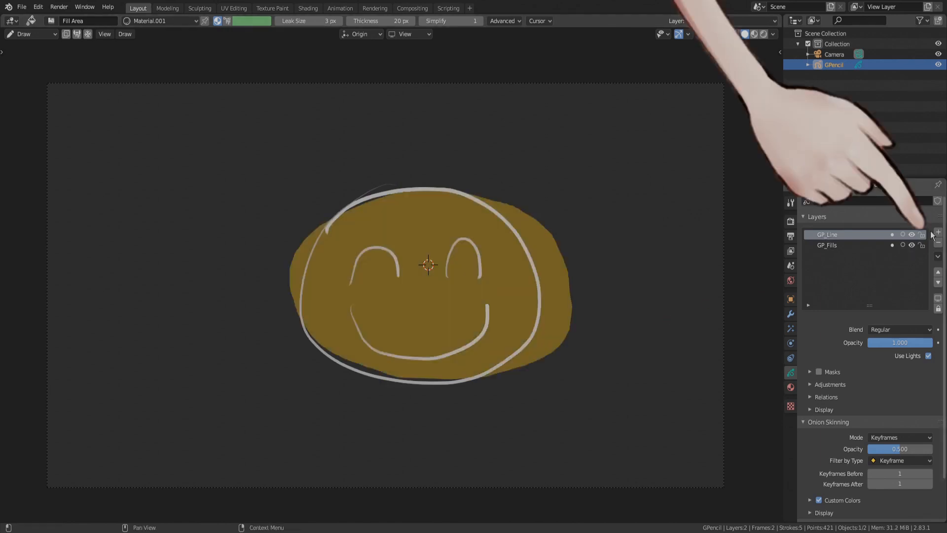
# Lock the GP_Fills layer and push the face outline and eye strokes upward in Sculpt Mode.
pyautogui.click(921, 245)
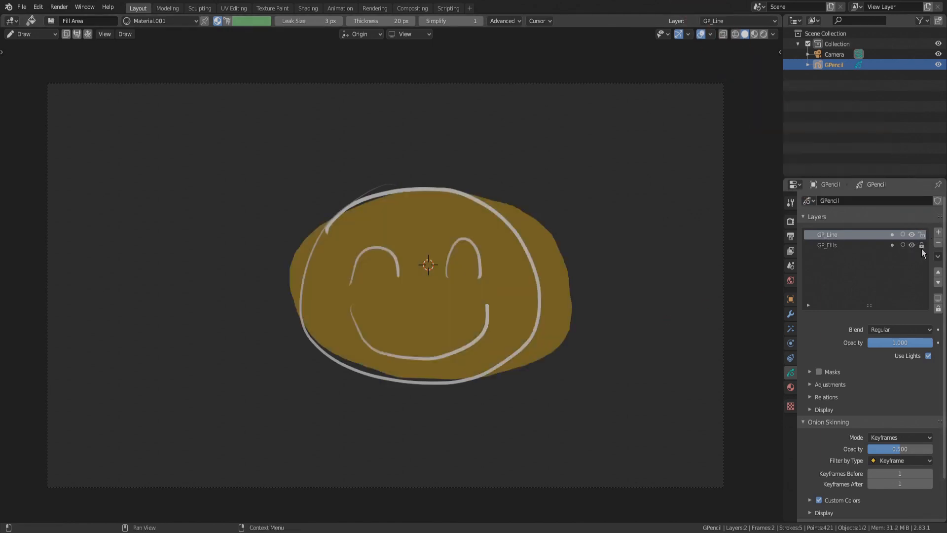
pyautogui.click(921, 245)
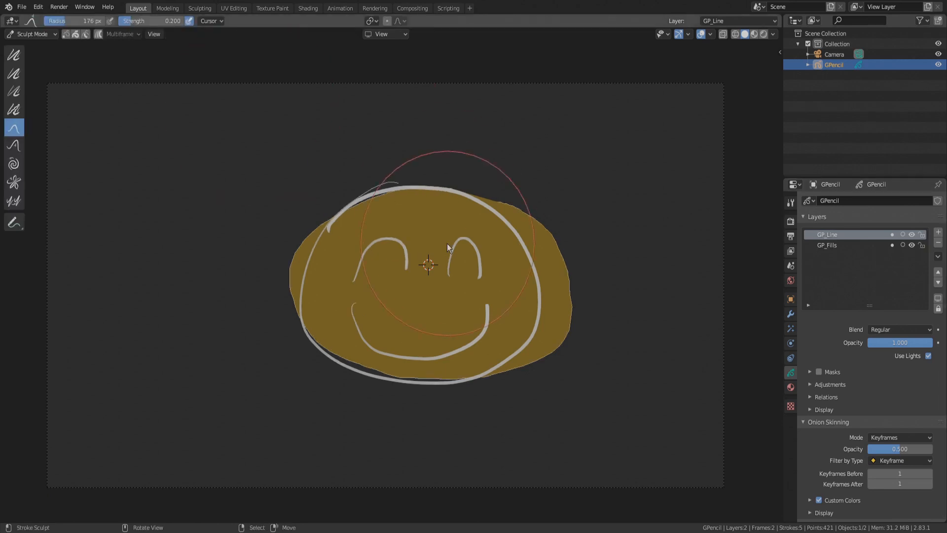
pyautogui.moveTo(447, 244); pyautogui.dragTo(512, 190)
pyautogui.click(921, 245)
pyautogui.moveTo(501, 247); pyautogui.dragTo(535, 250)
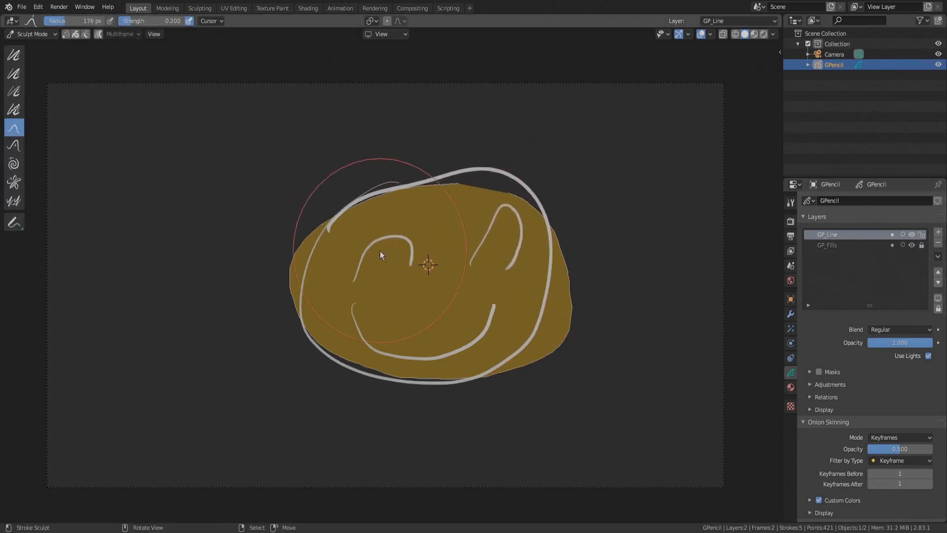
pyautogui.moveTo(370, 261); pyautogui.dragTo(426, 184)
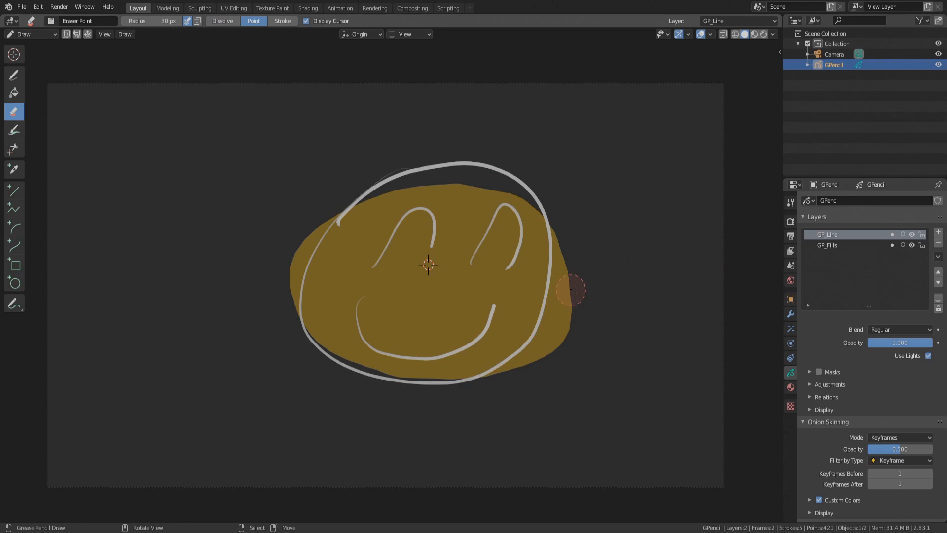
# Try erasing along the lower edge of the fill with the point eraser, and undo the erasure.
pyautogui.moveTo(570, 290)
pyautogui.mouseDown()
pyautogui.moveTo(535, 313)
pyautogui.moveTo(528, 345)
pyautogui.moveTo(491, 374)
pyautogui.mouseUp()
pyautogui.hotkey('ctrl', 'z')
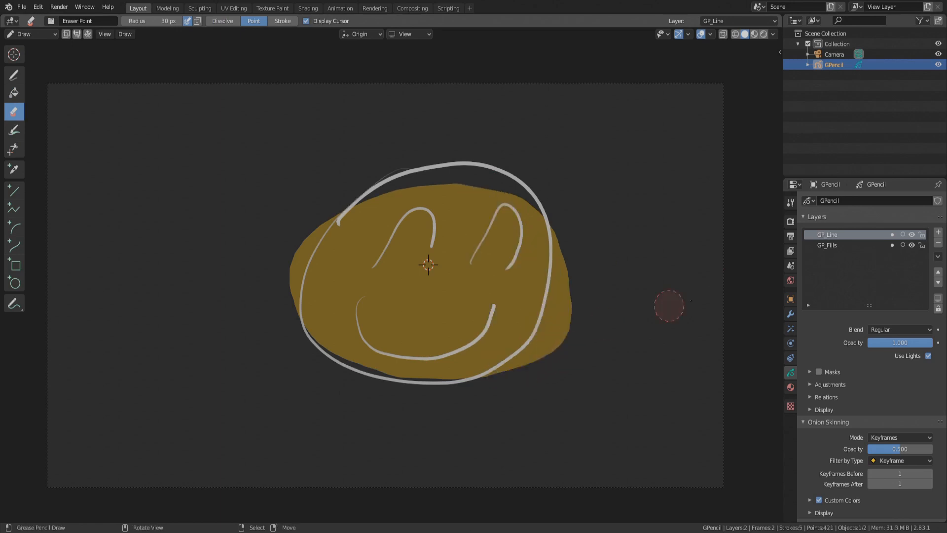
# Lock the GP_Fills layer and try erasing along the lower edge of the fill.
pyautogui.click(832, 247)
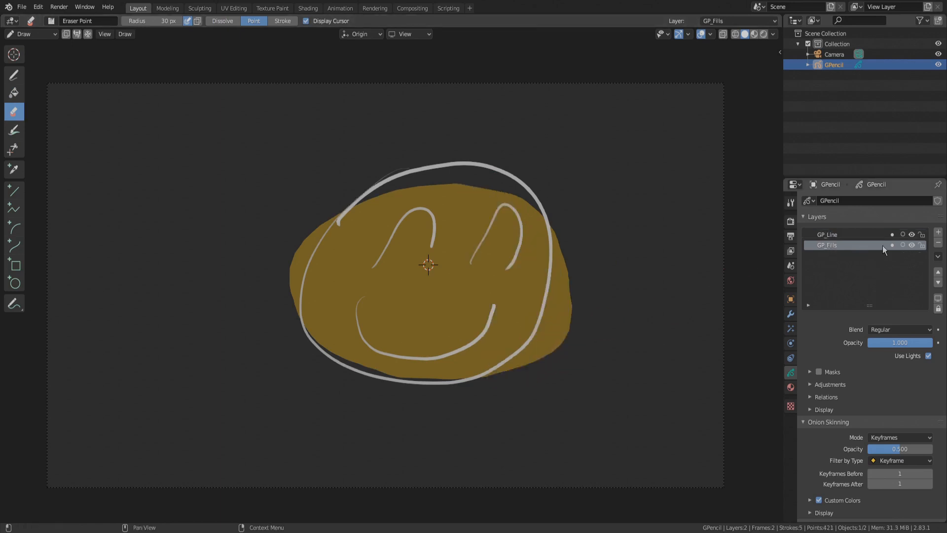
pyautogui.click(921, 245)
pyautogui.moveTo(553, 347)
pyautogui.mouseDown()
pyautogui.moveTo(529, 346)
pyautogui.moveTo(489, 383)
pyautogui.moveTo(374, 378)
pyautogui.mouseUp()
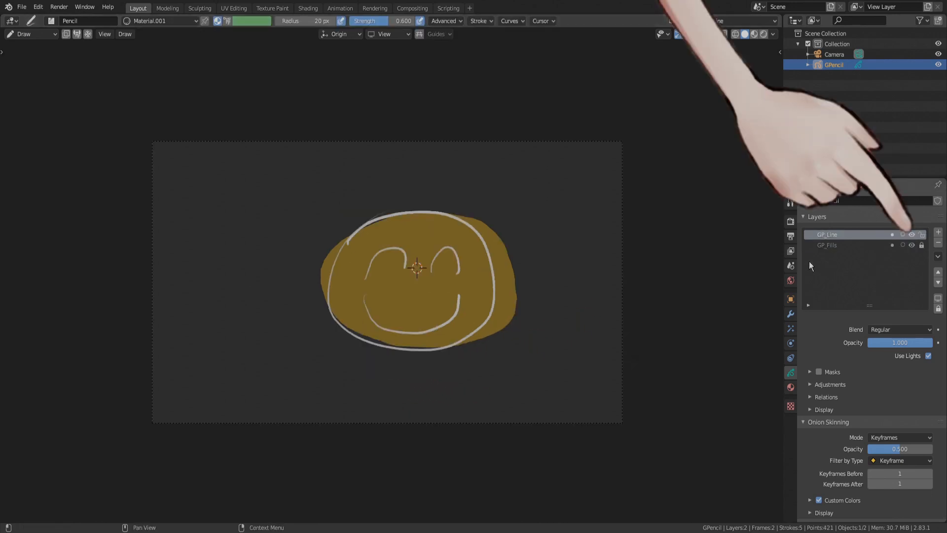
# Compare hiding and showing the individual GP_Line and GP_Fills layers with hiding and showing the whole GPencil object.
pyautogui.click(911, 235)
pyautogui.click(910, 234)
pyautogui.click(910, 243)
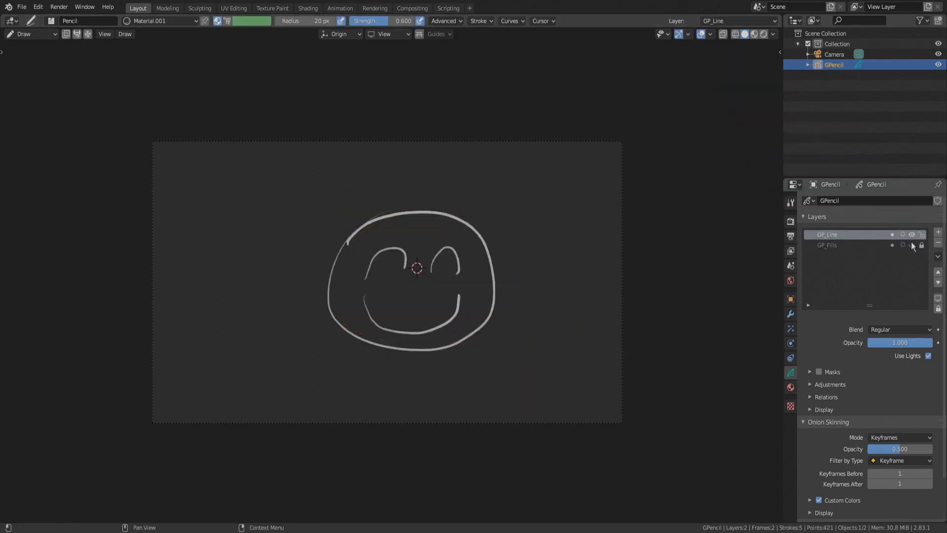
pyautogui.click(910, 243)
pyautogui.click(911, 242)
pyautogui.click(911, 242)
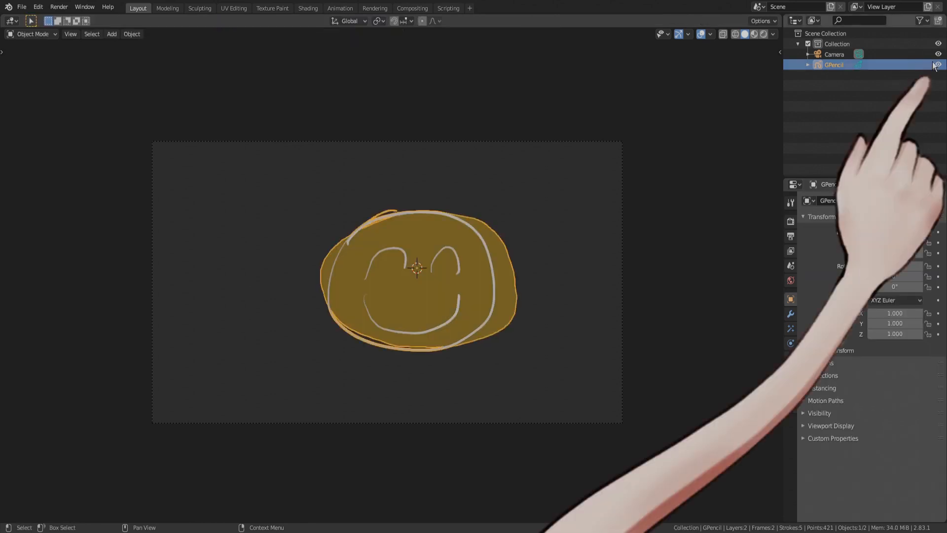
pyautogui.click(938, 64)
pyautogui.click(938, 65)
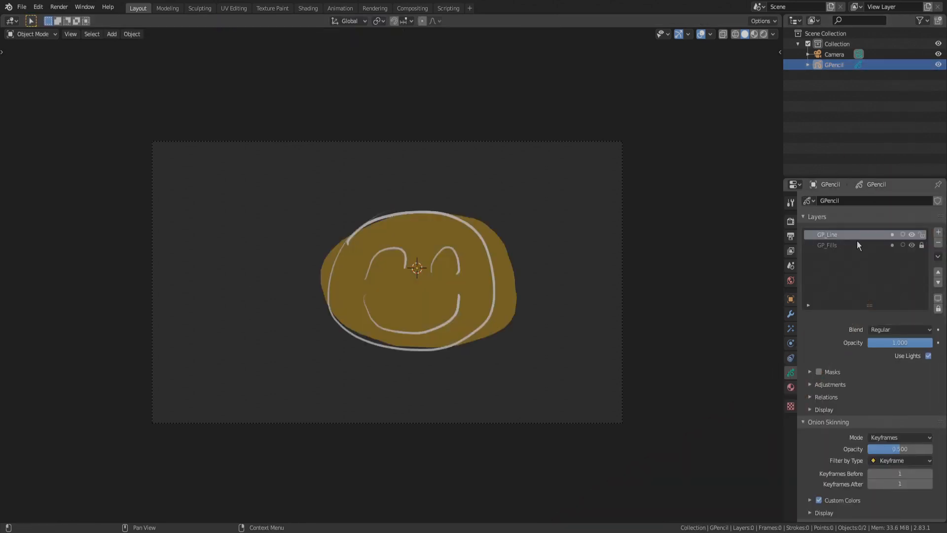
# Hide the GP_Fills layer and render the image.
pyautogui.click(903, 244)
pyautogui.click(911, 245)
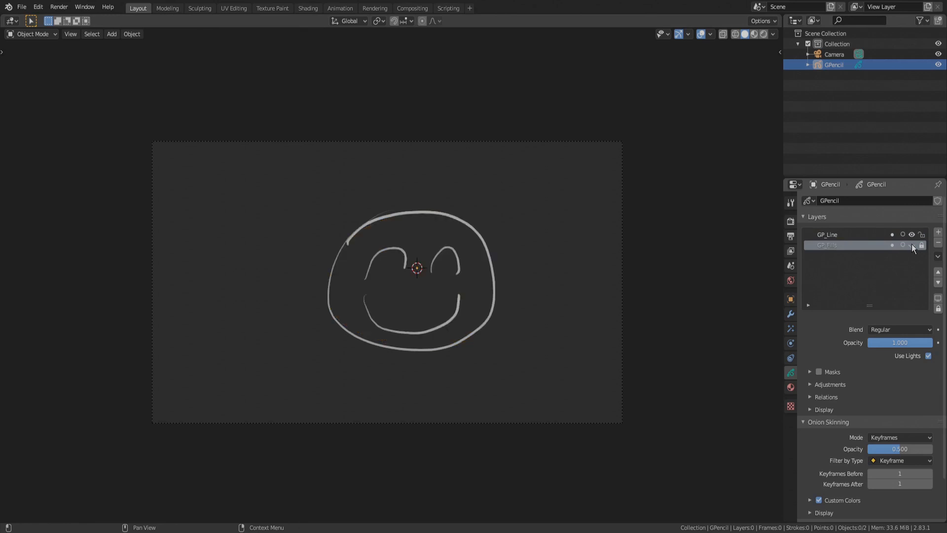
pyautogui.click(58, 7)
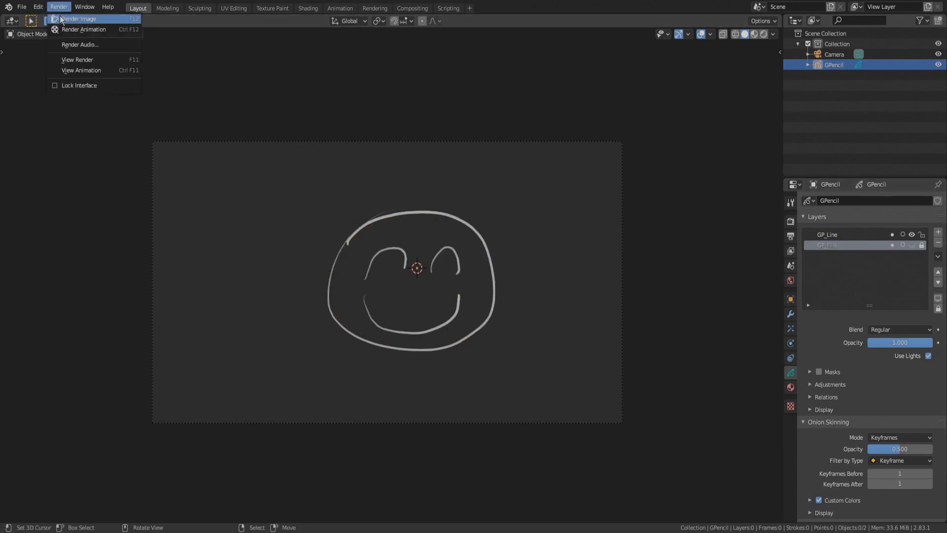
pyautogui.click(74, 18)
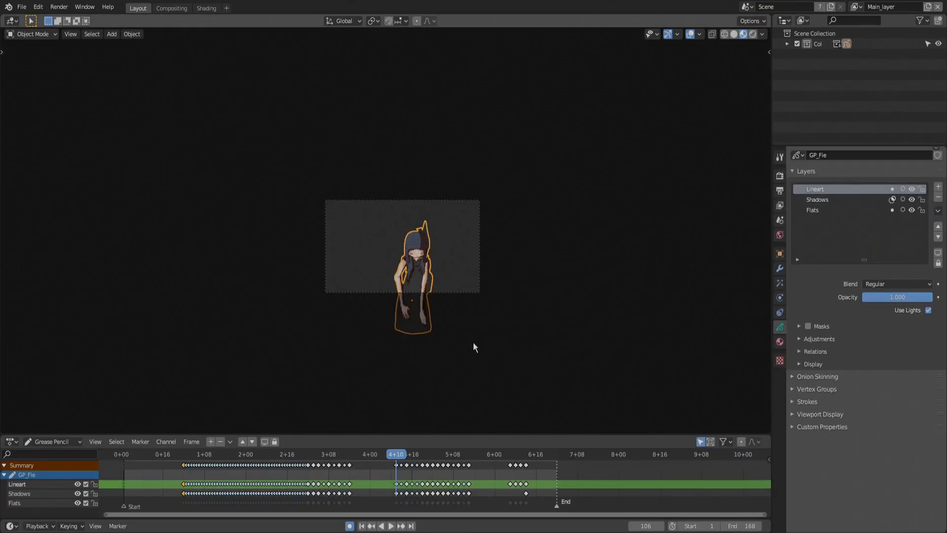
# Turn on onion skinning for the Lineart layer of GP_Fie and move the playhead to frame 116.
pyautogui.scroll(5, 472, 342)
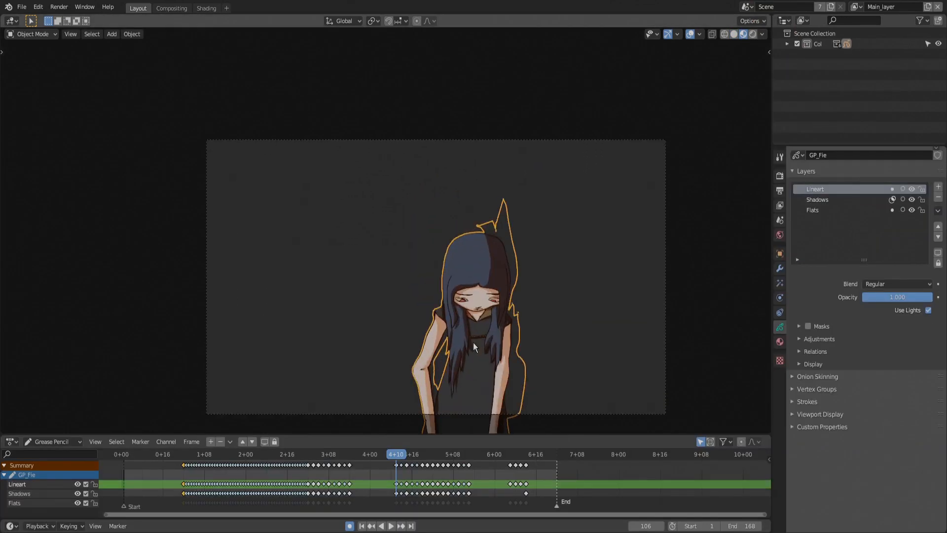
pyautogui.keyDown('shift'); pyautogui.moveTo(473, 342); pyautogui.dragTo(425, 283, button='middle'); pyautogui.keyUp('shift')
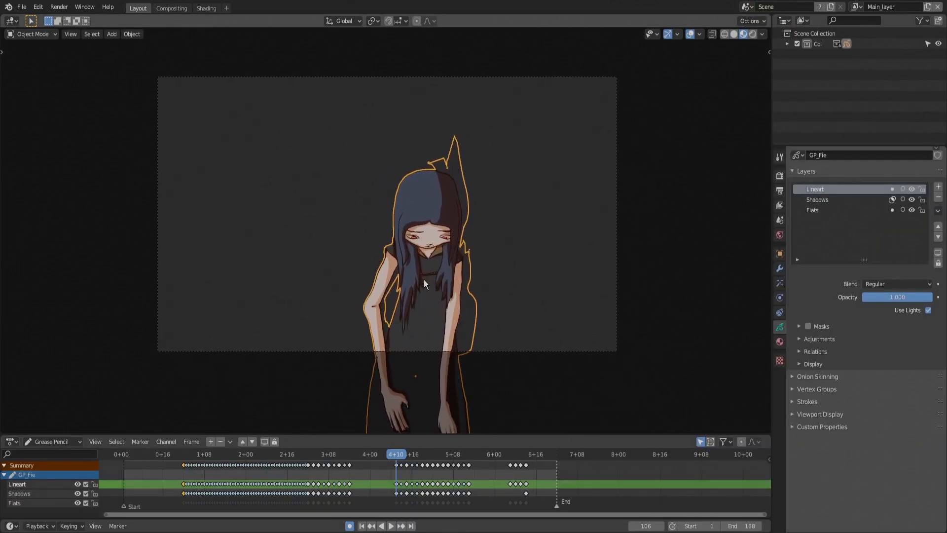
pyautogui.click(903, 189)
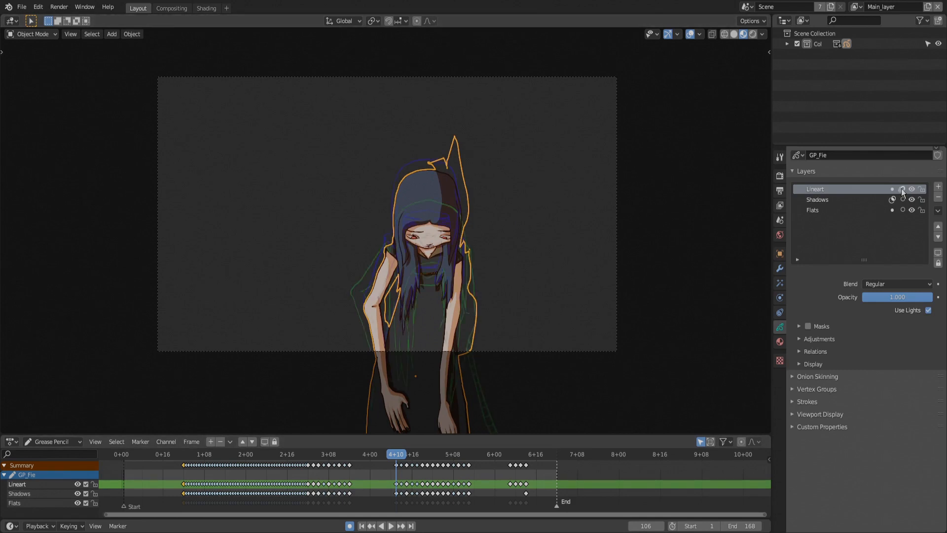
pyautogui.scroll(5, 491, 212)
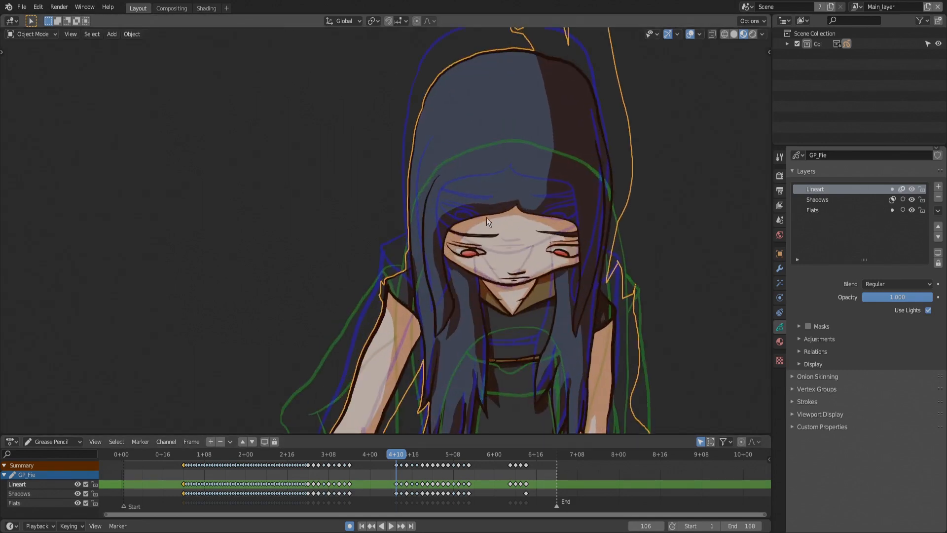
pyautogui.moveTo(398, 454); pyautogui.dragTo(422, 453)
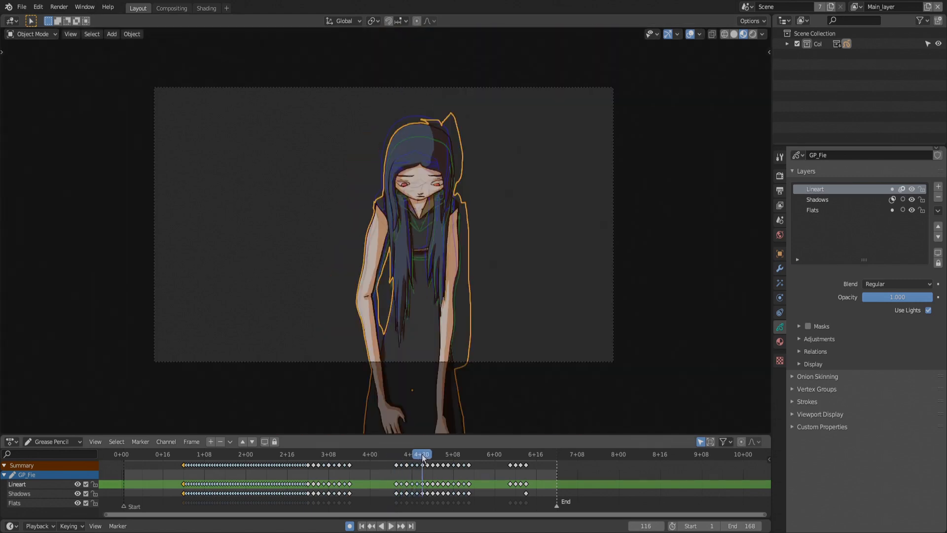
# Try onion skinning on the Flats and Shadows layers, and restore it to the Lineart layer only.
pyautogui.click(902, 210)
pyautogui.click(903, 199)
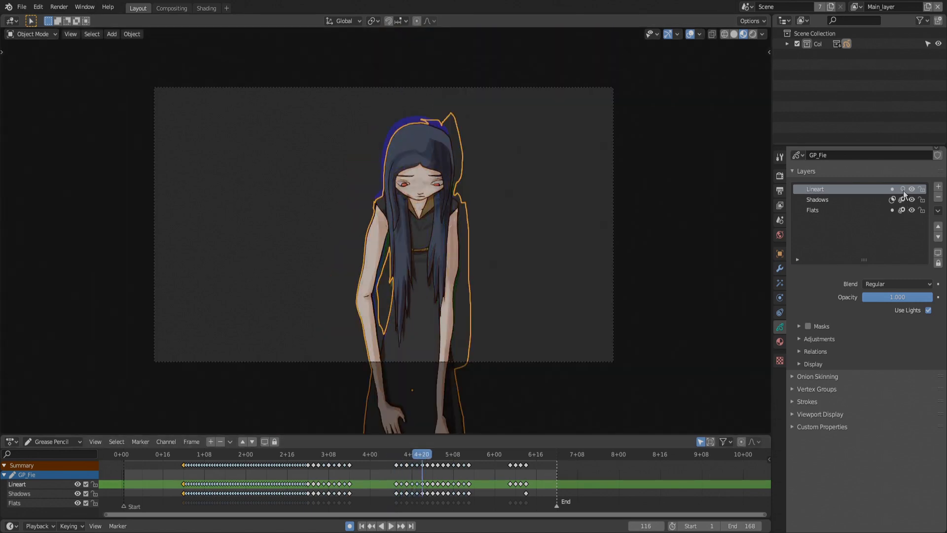
pyautogui.click(903, 201)
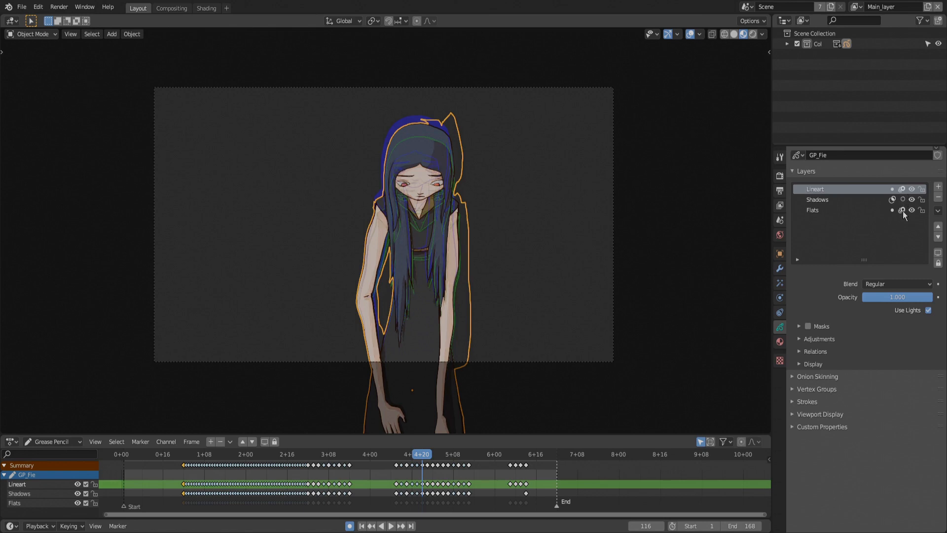
pyautogui.click(903, 210)
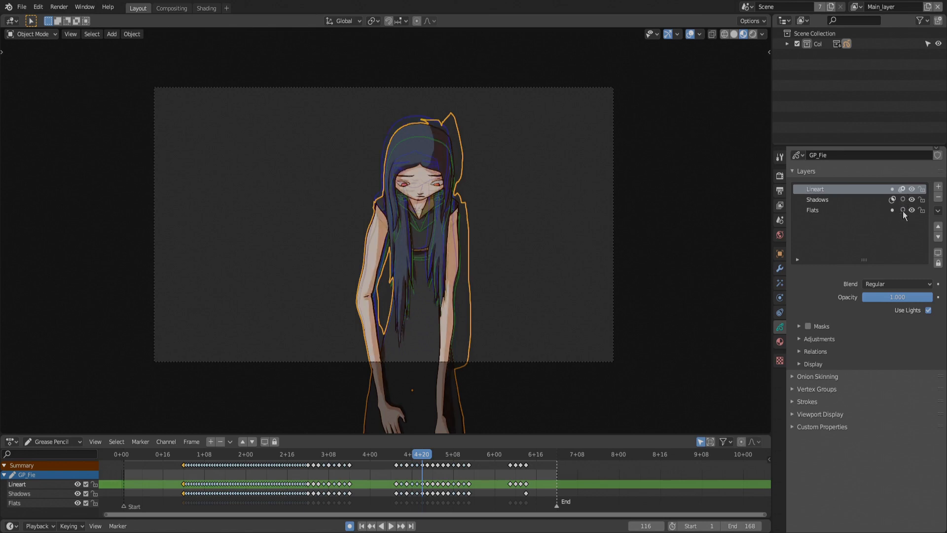
# Try filtering the onion skinning of GP_Fie by Breakdown and Keyframe types, and set the filter to All Types.
pyautogui.click(814, 375)
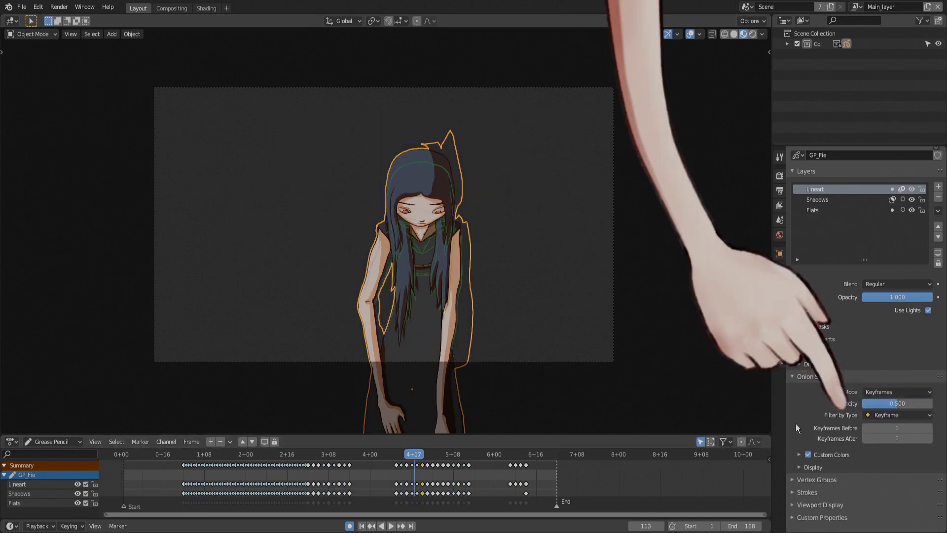
pyautogui.click(893, 416)
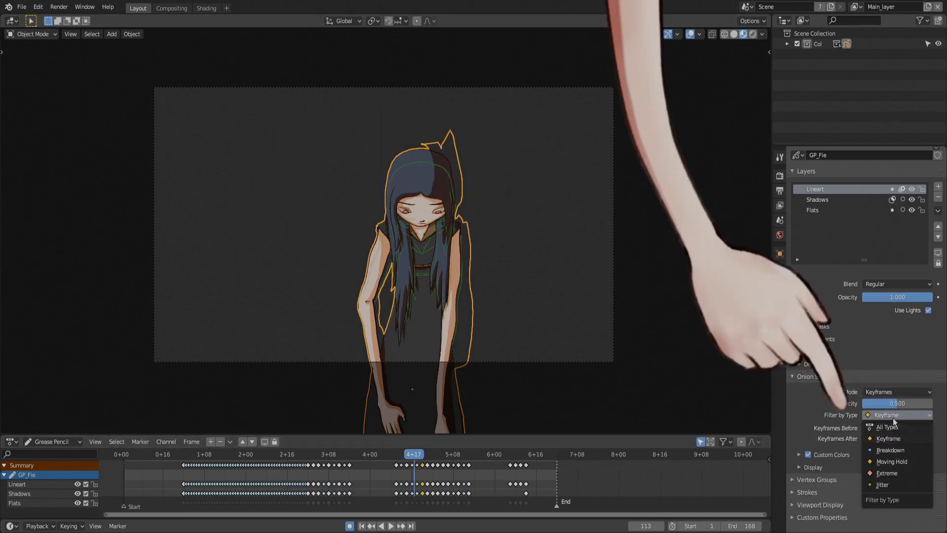
pyautogui.click(893, 449)
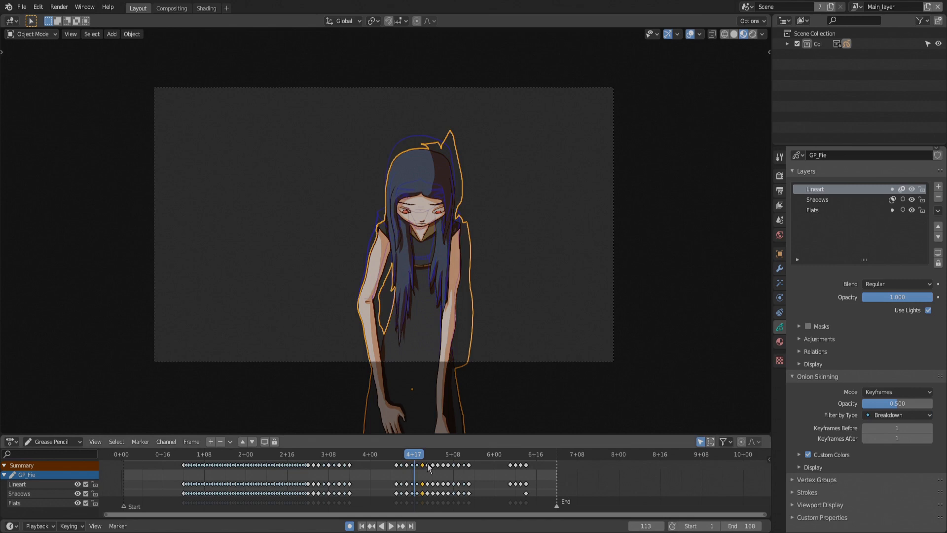
pyautogui.click(875, 415)
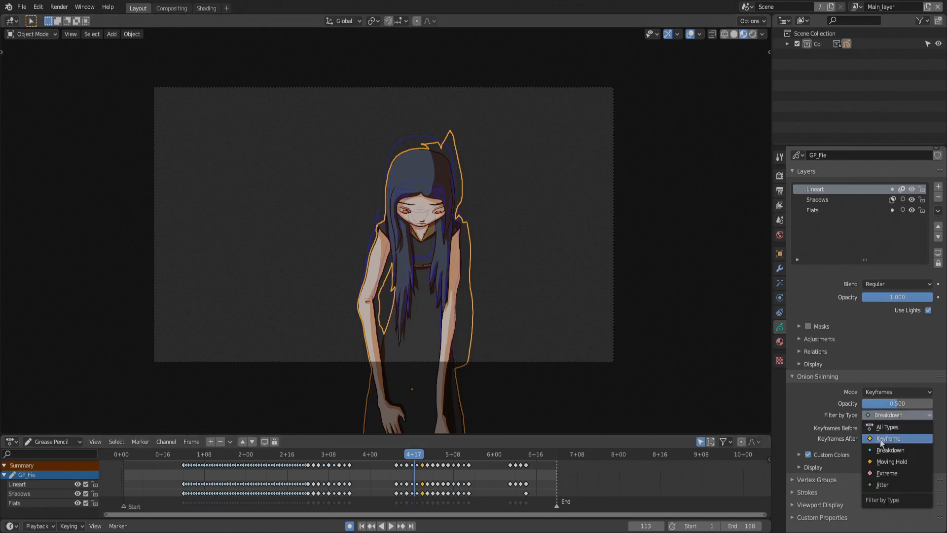
pyautogui.click(876, 438)
pyautogui.click(877, 418)
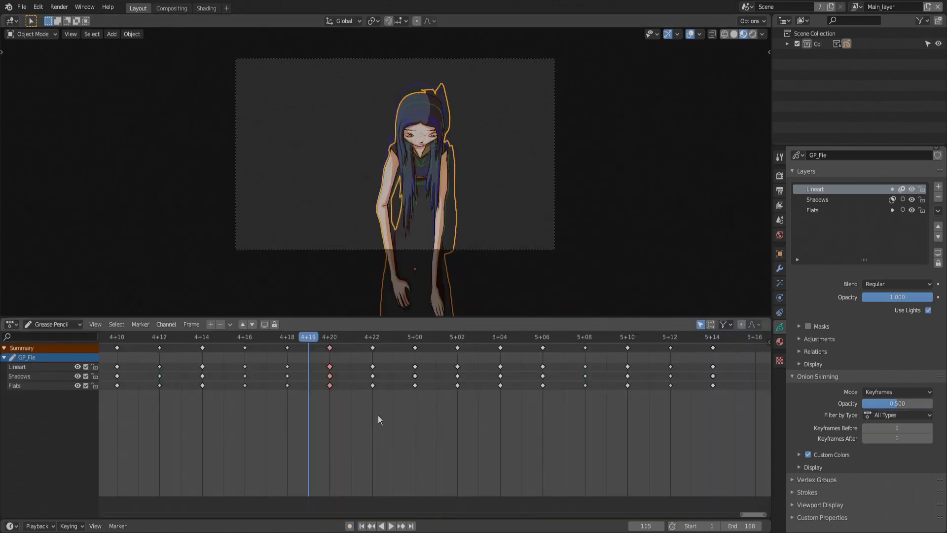
# Switch the selected keyframes at 4+20 through the types Keyframe, Breakdown, Moving Hold and Jitter, and move the playhead there.
pyautogui.press('r')
pyautogui.click(378, 417)
pyautogui.press('r')
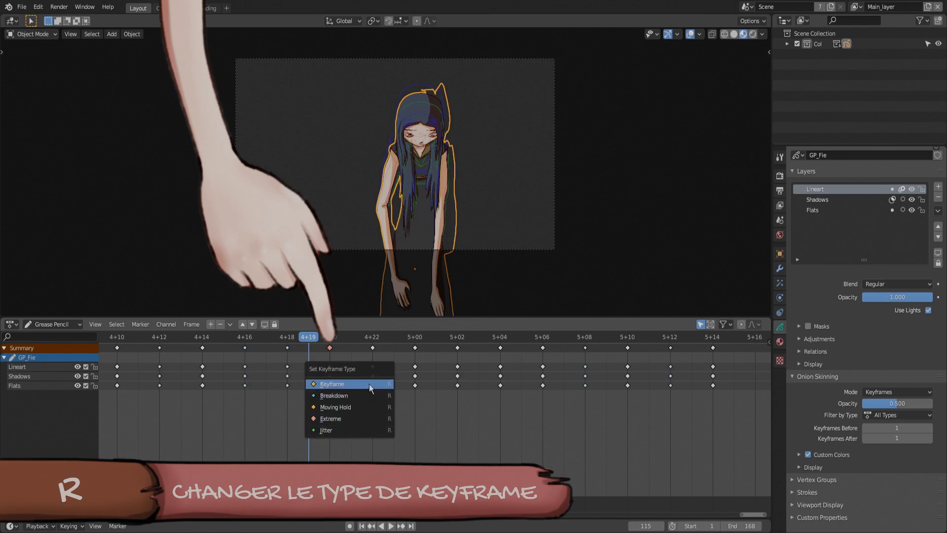
pyautogui.click(369, 383)
pyautogui.press('r')
pyautogui.click(377, 417)
pyautogui.press('r')
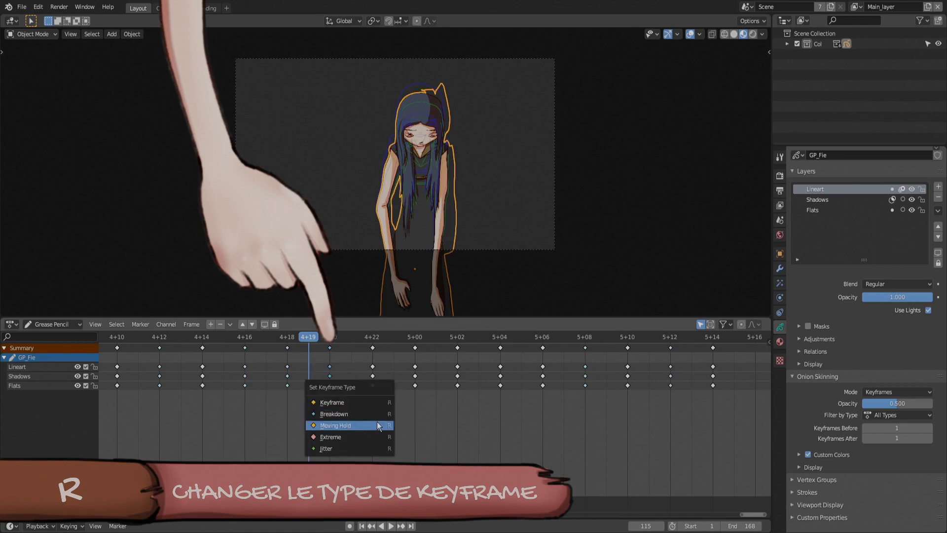
pyautogui.click(377, 421)
pyautogui.press('r')
pyautogui.click(375, 434)
pyautogui.press('r')
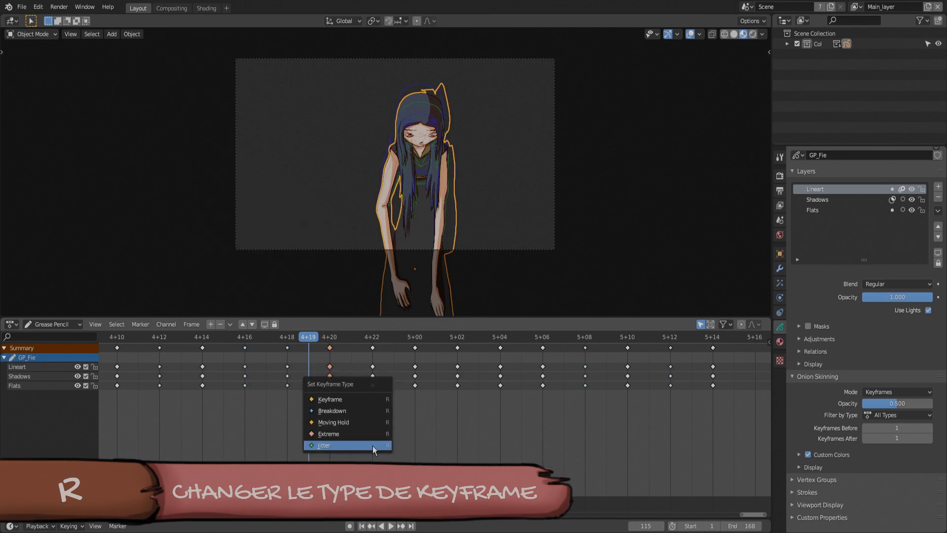
pyautogui.click(372, 445)
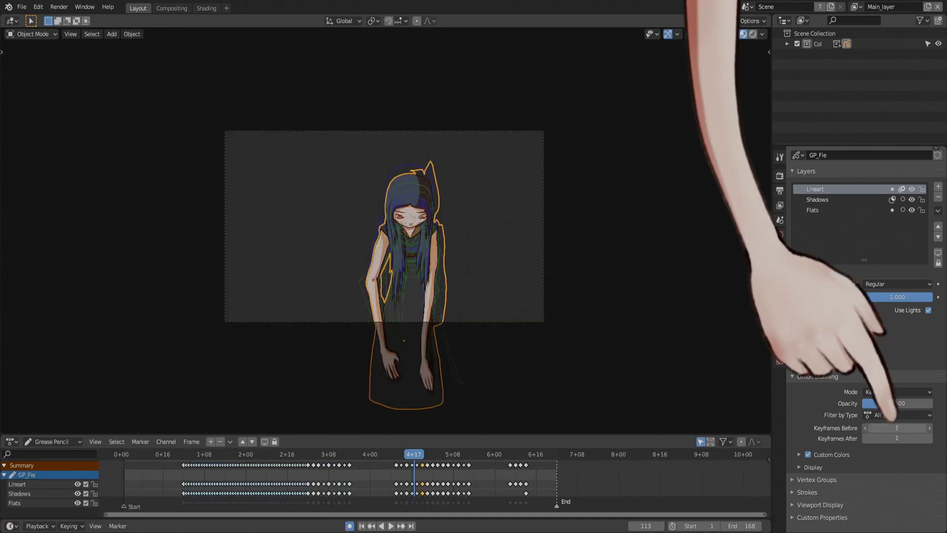
pyautogui.click(421, 460)
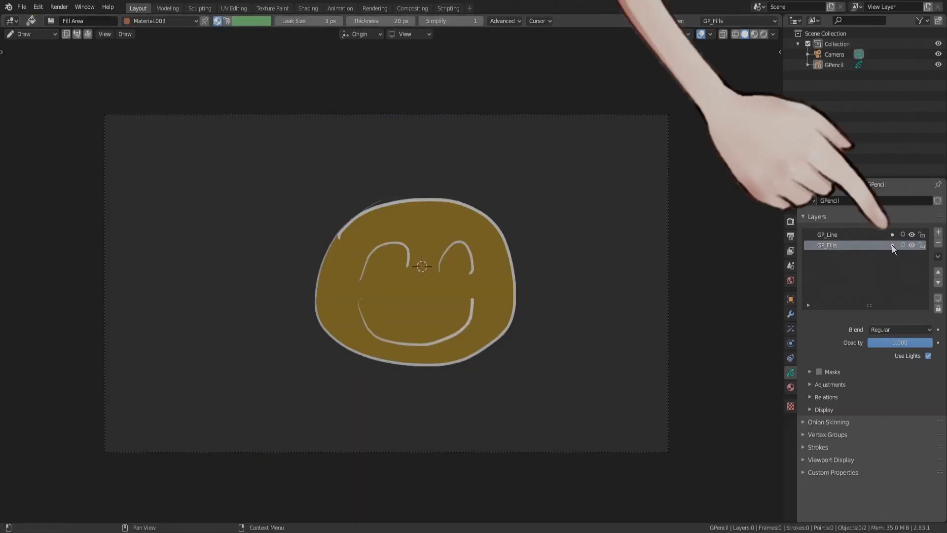
# Turn on masks for the GP_Fills layer of the GPencil object and check its mask settings.
pyautogui.click(891, 244)
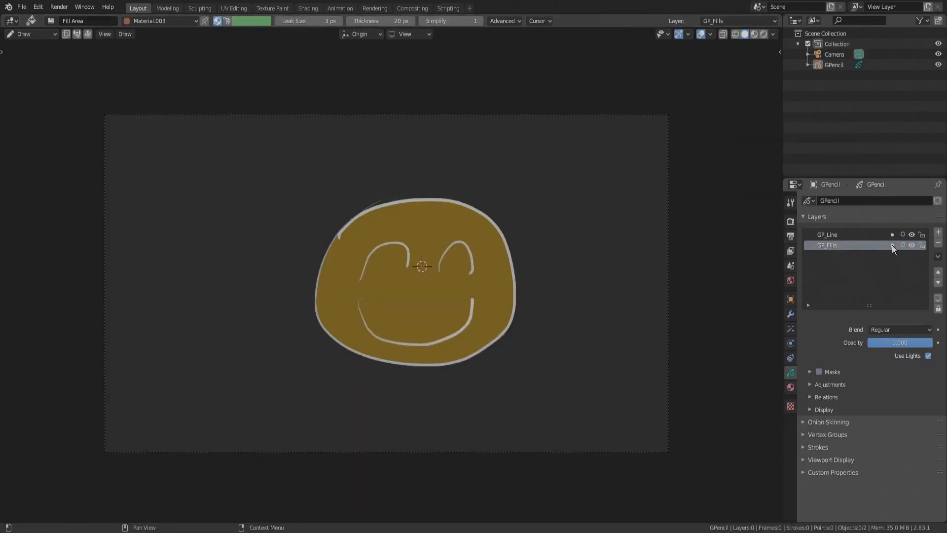
pyautogui.click(810, 371)
pyautogui.click(818, 371)
# Add a layer between GP_Line and GP_Fills and name it GP_Shadows.
pyautogui.click(938, 232)
pyautogui.doubleClick(831, 245)
pyautogui.write('GP_Shadows')
pyautogui.press('Return')
# Set the GP_Shadows layer's blend mode to Multiply and its opacity to 0.900.
pyautogui.click(908, 330)
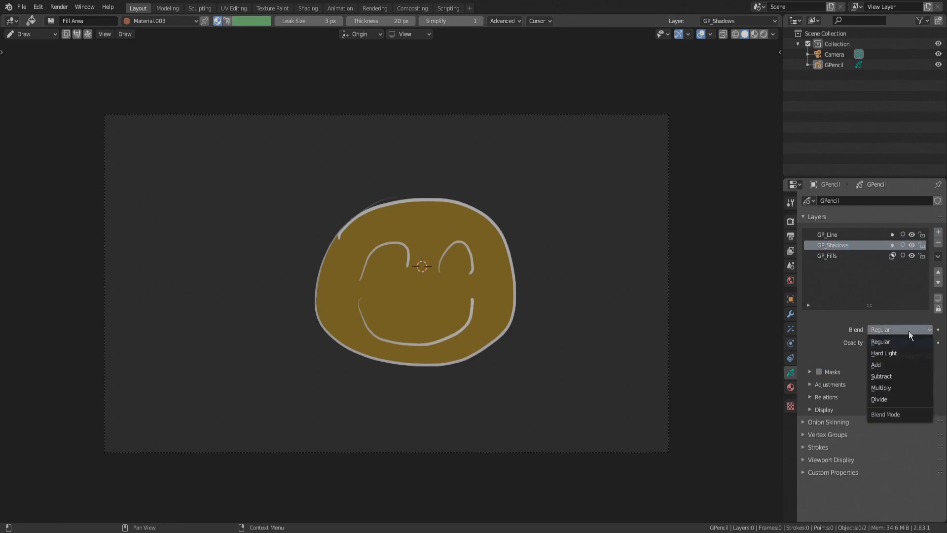
pyautogui.click(890, 374)
pyautogui.moveTo(931, 343); pyautogui.dragTo(925, 342)
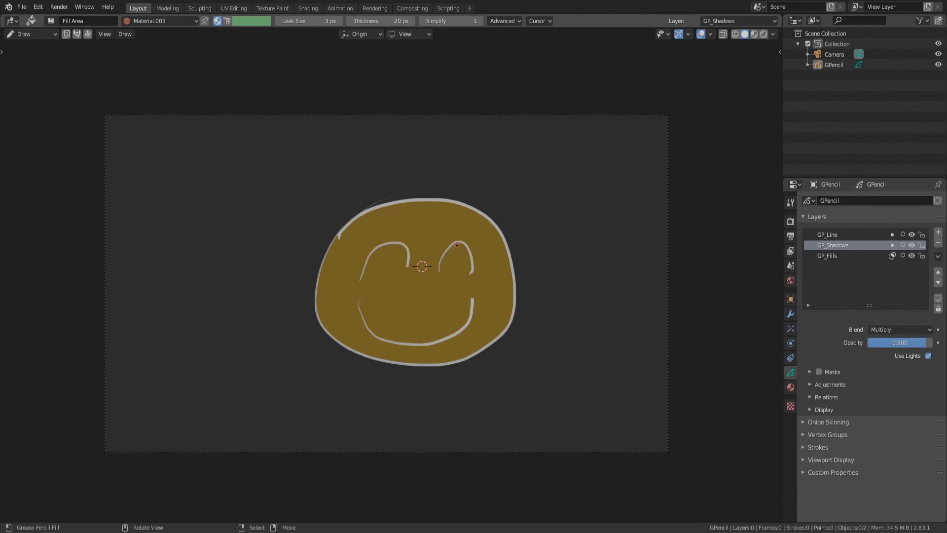
# Draw a filled shadow with Material.003 along the face's right side, overshooting the outline, after undoing a first attempt.
pyautogui.keyDown('ctrl'); pyautogui.moveTo(441, 233); pyautogui.dragTo(503, 213); pyautogui.keyUp('ctrl')
pyautogui.hotkey('ctrl', 'z')
pyautogui.moveTo(435, 200)
pyautogui.keyDown('ctrl'); pyautogui.mouseDown()
pyautogui.moveTo(461, 196)
pyautogui.moveTo(499, 281)
pyautogui.moveTo(451, 356)
pyautogui.moveTo(514, 320)
pyautogui.moveTo(510, 245)
pyautogui.moveTo(458, 197)
pyautogui.mouseUp(); pyautogui.keyUp('ctrl')
pyautogui.scroll(3, 455, 327)
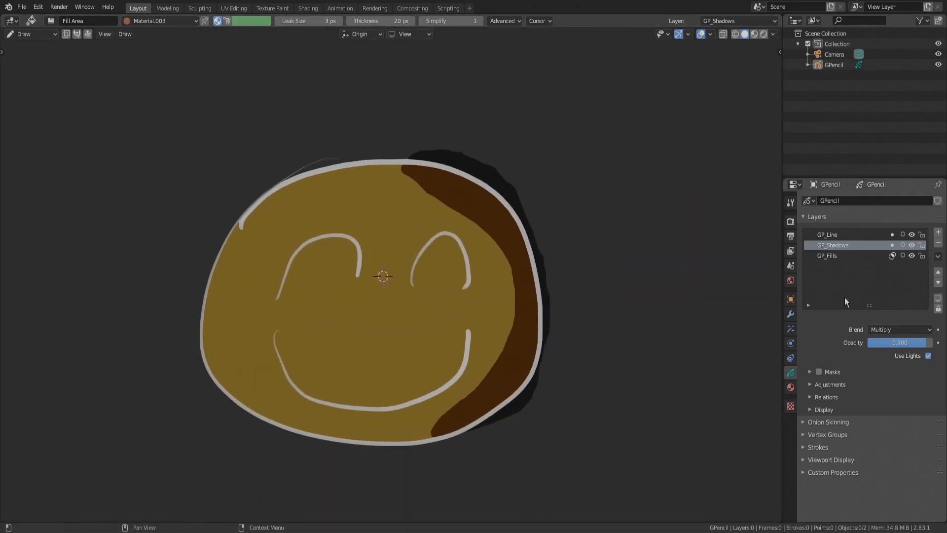
# Enable masks on GP_Shadows with GP_Fills as the mask layer, and draw the shadow along the face's right side again.
pyautogui.click(834, 370)
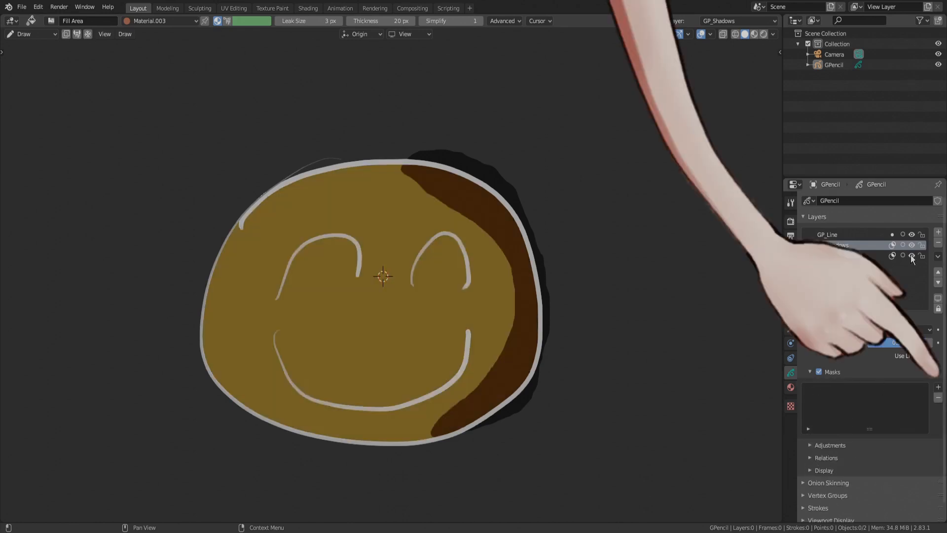
pyautogui.click(938, 387)
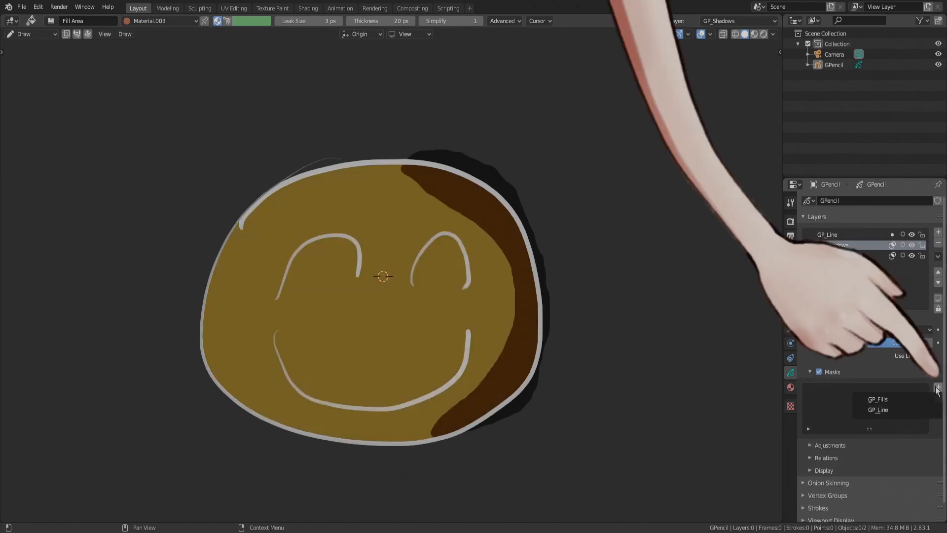
pyautogui.click(881, 398)
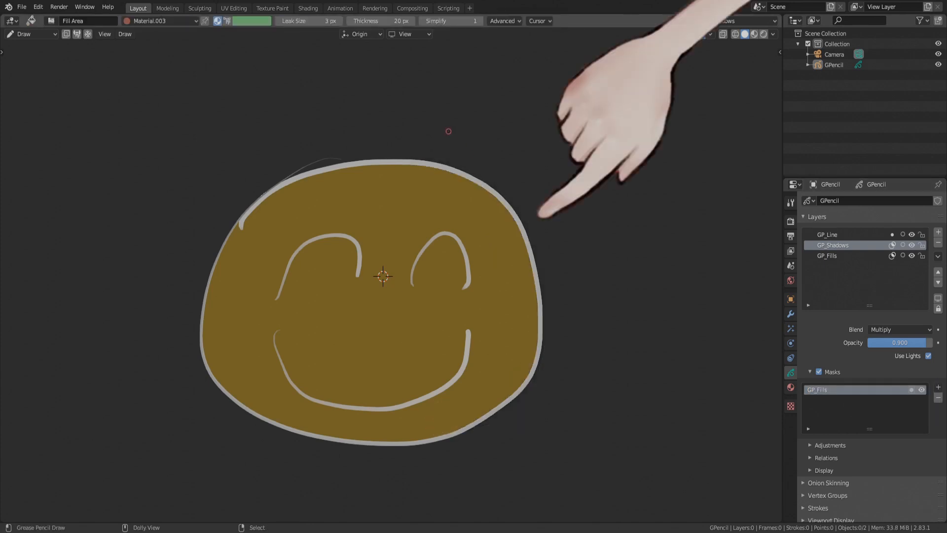
pyautogui.moveTo(385, 148)
pyautogui.keyDown('ctrl'); pyautogui.keyDown('shift'); pyautogui.mouseDown()
pyautogui.moveTo(452, 221)
pyautogui.moveTo(496, 370)
pyautogui.moveTo(404, 449)
pyautogui.moveTo(614, 353)
pyautogui.mouseUp(); pyautogui.keyUp('shift'); pyautogui.keyUp('ctrl')
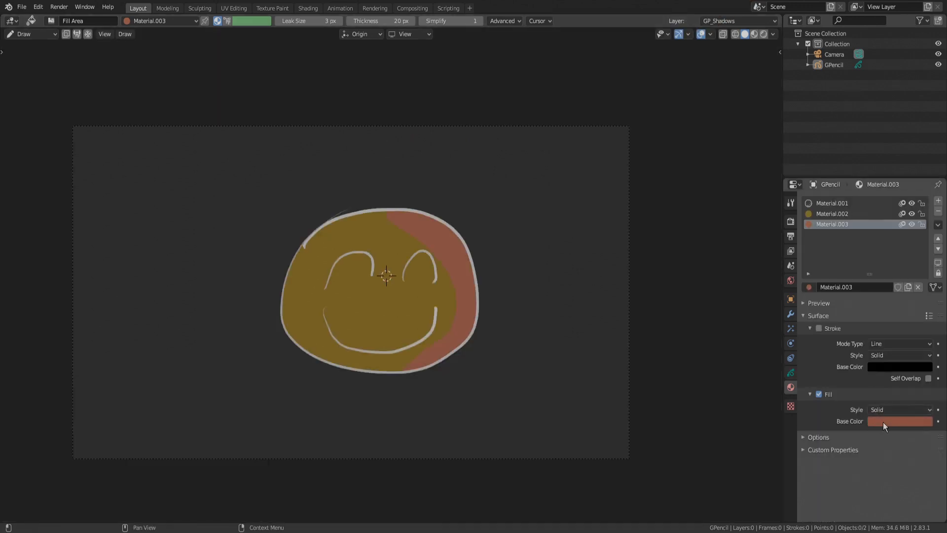
# Try the Hard Light, Add and Subtract blend modes on the GP_Shadows layer, and set it to Multiply.
pyautogui.click(883, 421)
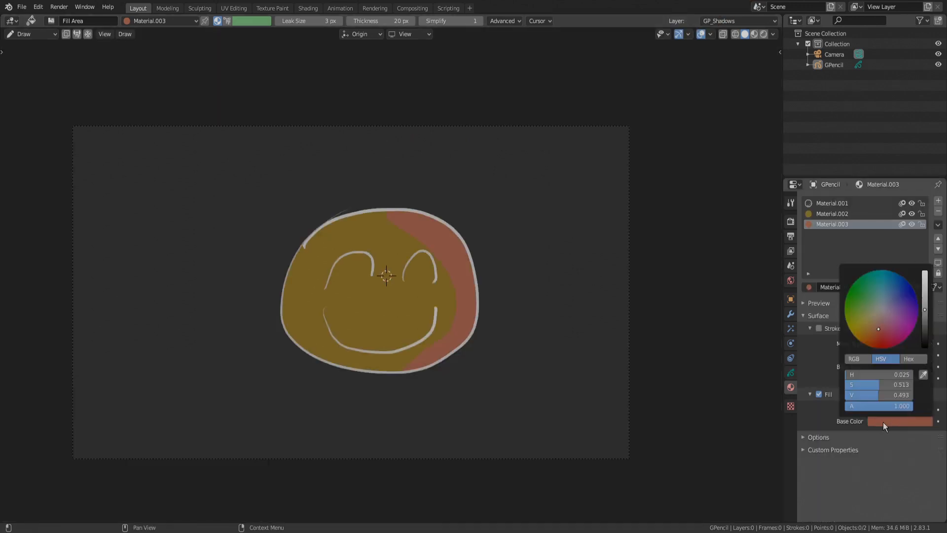
pyautogui.click(791, 372)
pyautogui.click(875, 327)
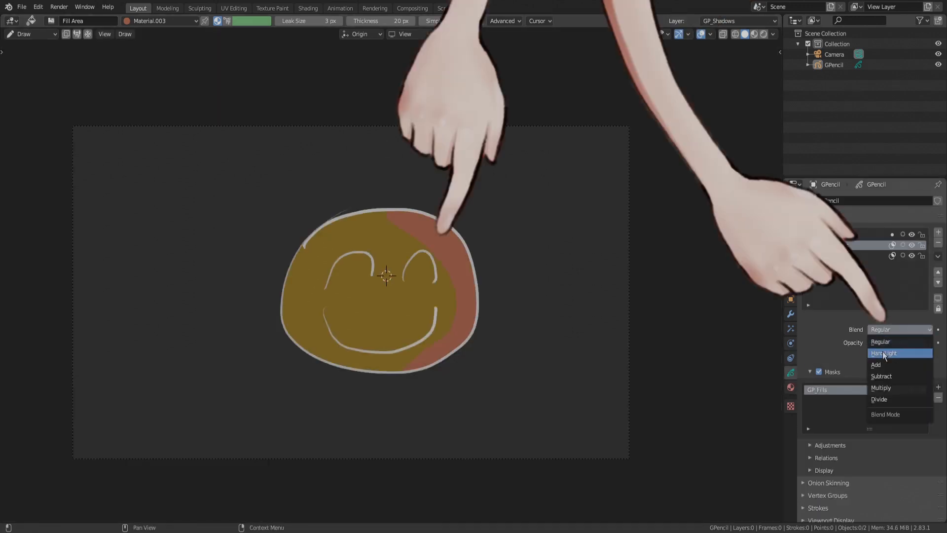
pyautogui.click(882, 353)
pyautogui.click(883, 329)
pyautogui.click(882, 365)
pyautogui.click(882, 328)
pyautogui.click(881, 376)
pyautogui.click(884, 329)
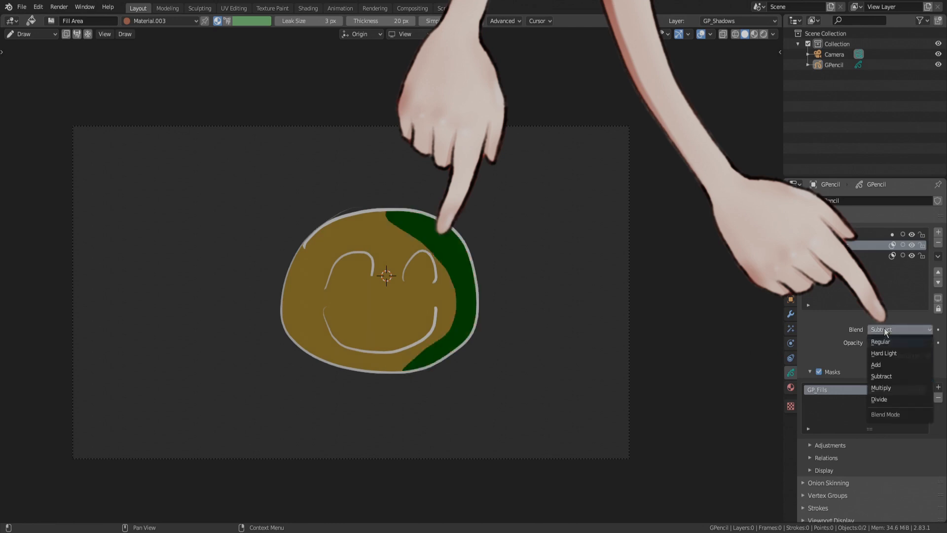
pyautogui.click(881, 388)
pyautogui.click(881, 329)
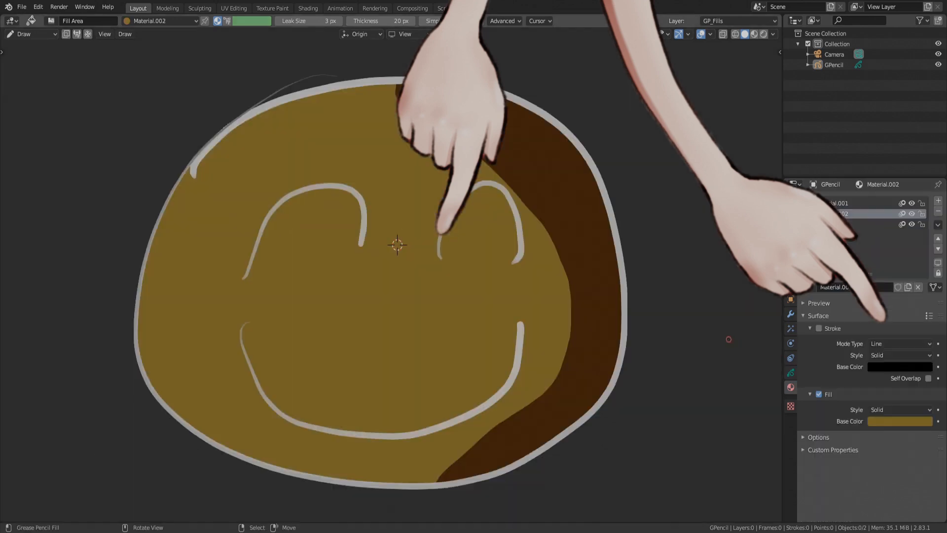
# Try shifting the fill base color of Material.002 towards green, and select Material.003.
pyautogui.click(880, 421)
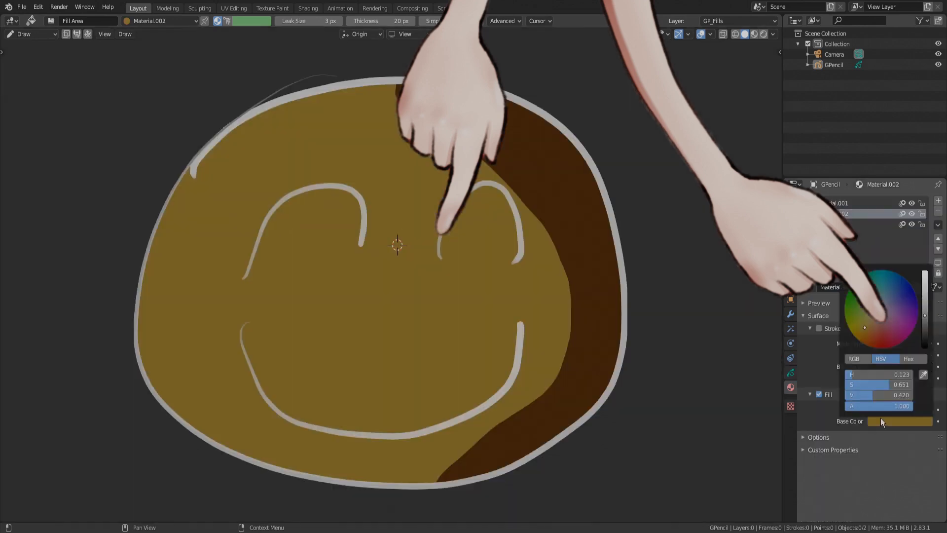
pyautogui.moveTo(865, 327); pyautogui.dragTo(864, 296)
pyautogui.click(841, 223)
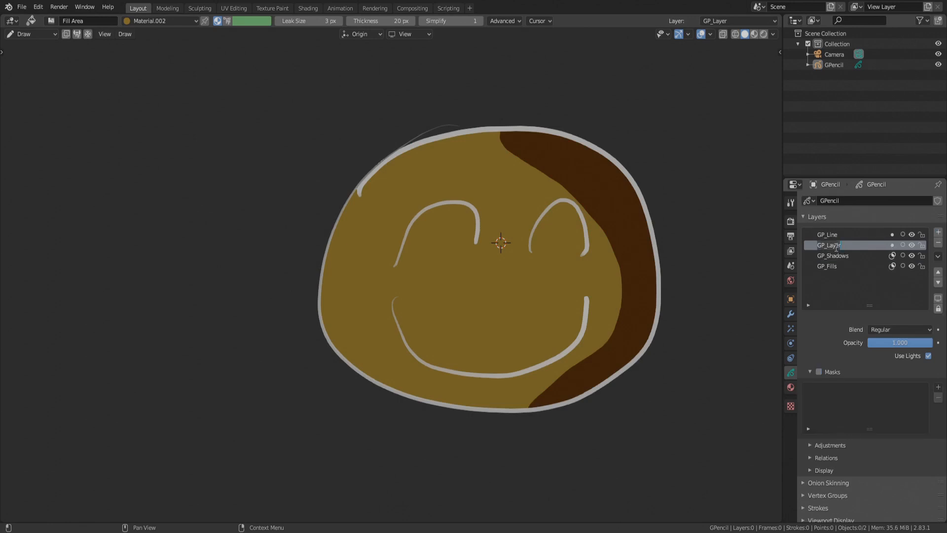
# Rename the new layer above GP_Shadows as GP_Light and set its blend mode to Add.
pyautogui.doubleClick(836, 245)
pyautogui.click(899, 330)
pyautogui.click(888, 366)
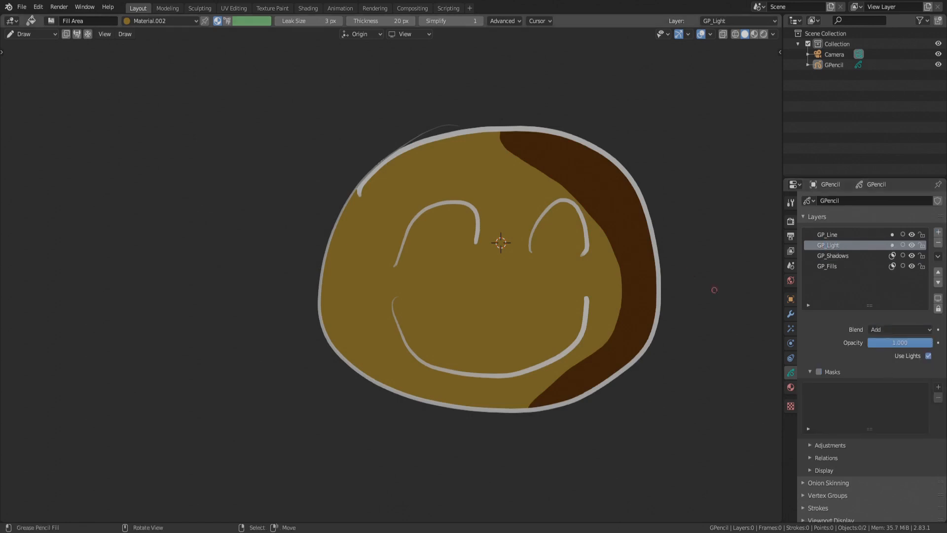
# Mask the GP_Light layer with GP_Fills and draw a filled light area along the face's upper-left edge.
pyautogui.click(820, 372)
pyautogui.click(938, 387)
pyautogui.click(880, 411)
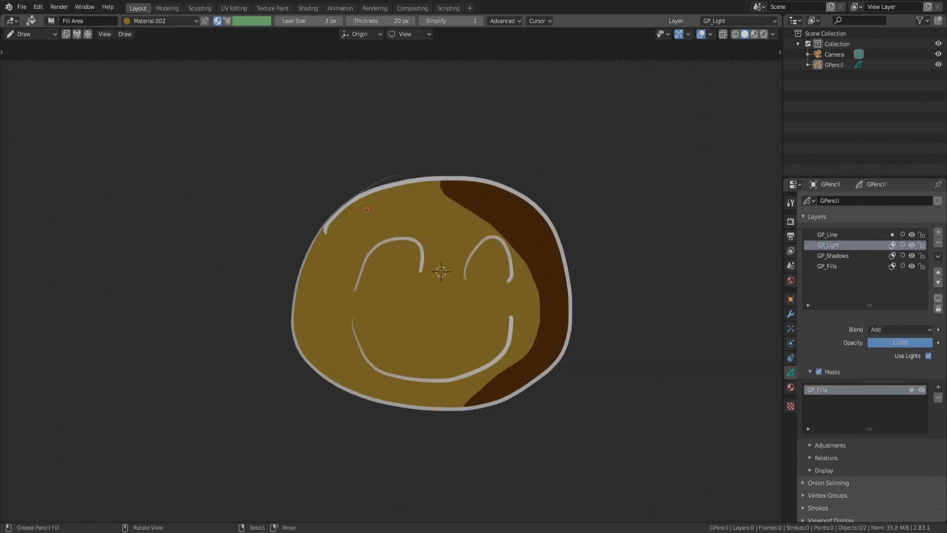
pyautogui.moveTo(325, 259)
pyautogui.mouseDown()
pyautogui.moveTo(347, 217)
pyautogui.moveTo(419, 200)
pyautogui.mouseUp()
pyautogui.keyDown('ctrl'); pyautogui.moveTo(384, 246); pyautogui.dragTo(385, 233, button='middle'); pyautogui.keyUp('ctrl')
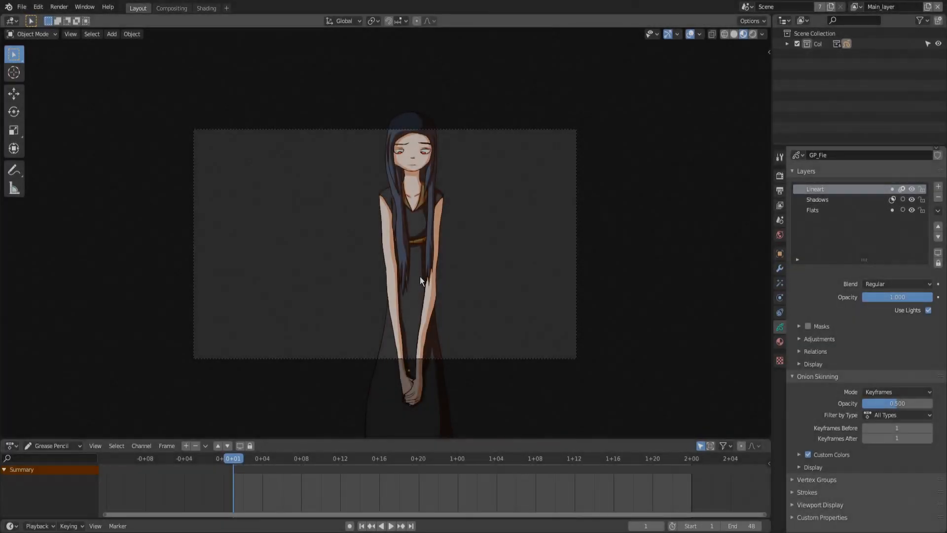
# Select the GP_Fie character in the Main_layer scene and switch it to Sculpt Mode.
pyautogui.click(418, 276)
pyautogui.hotkey('ctrl', 'Tab')
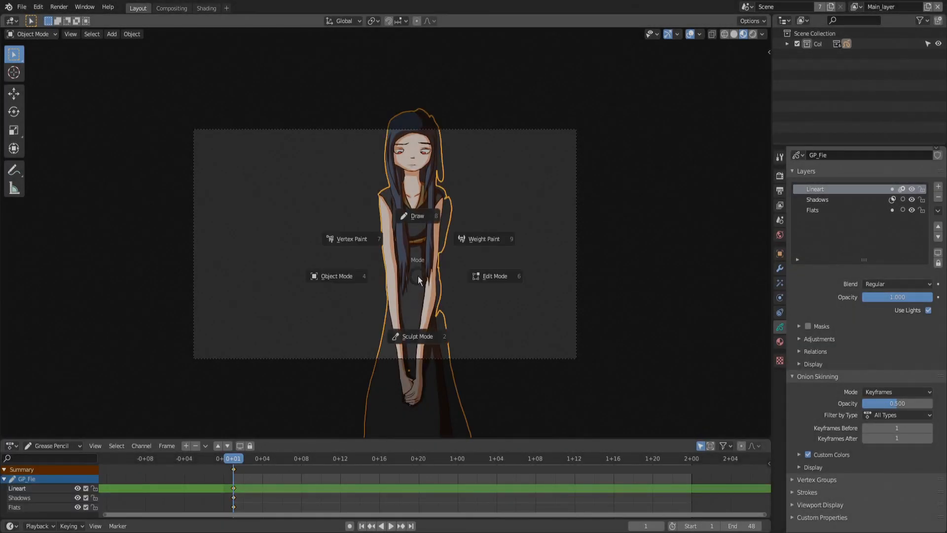
pyautogui.click(419, 322)
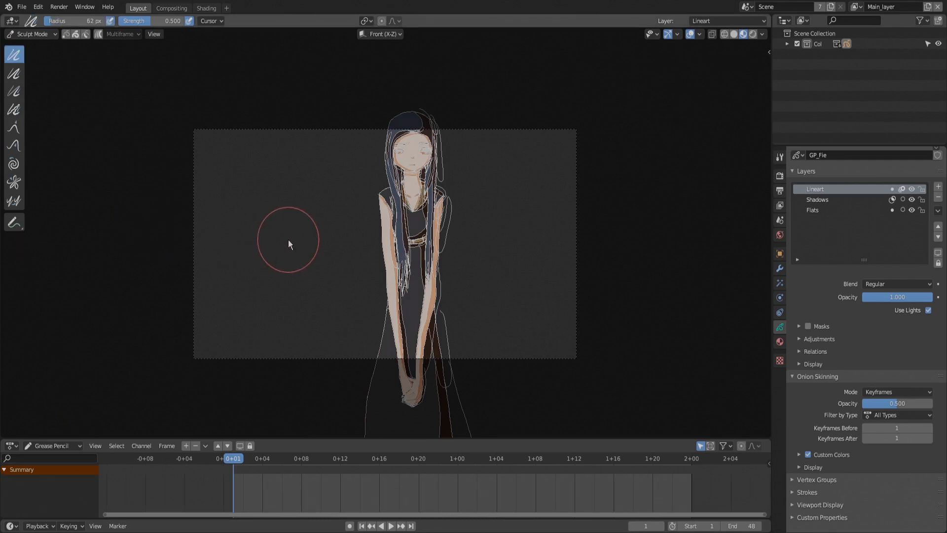
# Assign the shortcut G to the Grab sculpt brush and activate the brush with it.
pyautogui.rightClick(14, 128)
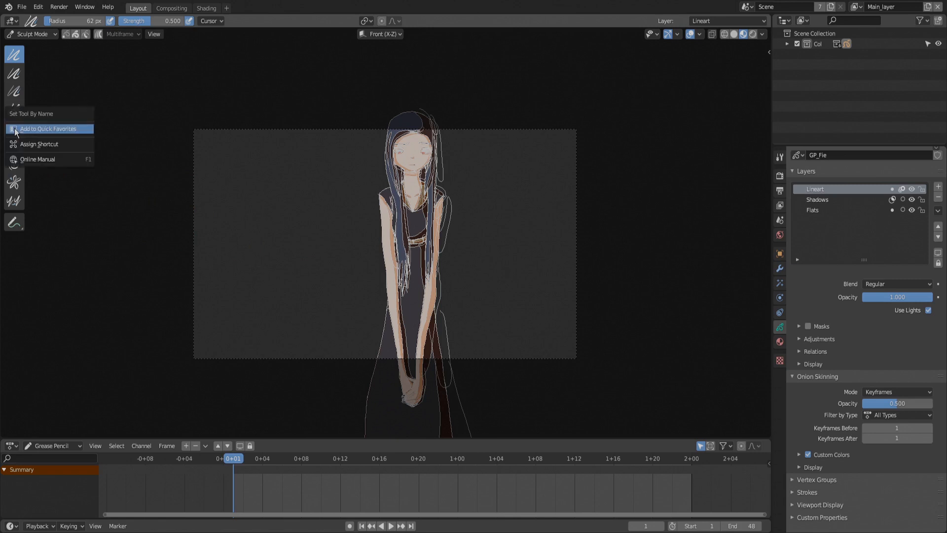
pyautogui.click(29, 145)
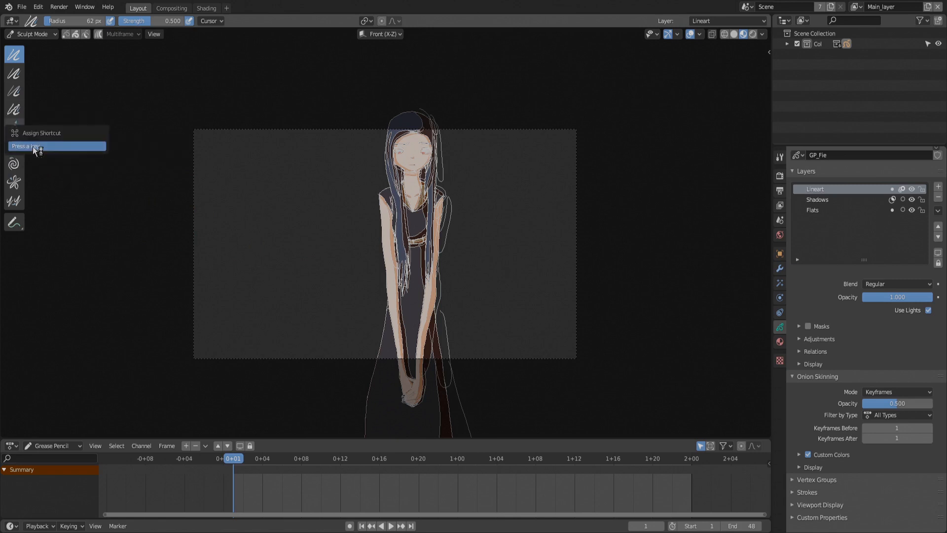
pyautogui.press('g')
pyautogui.press('g')
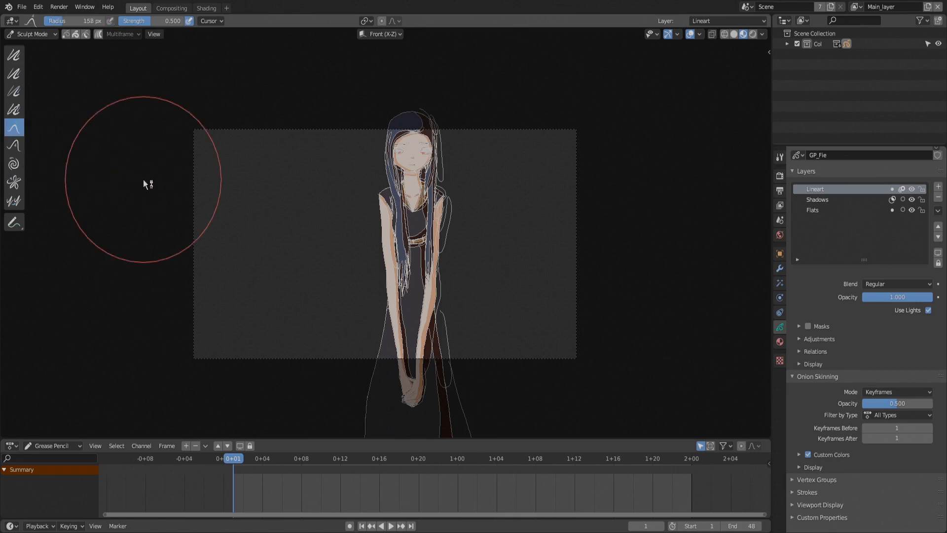
pyautogui.press('s')
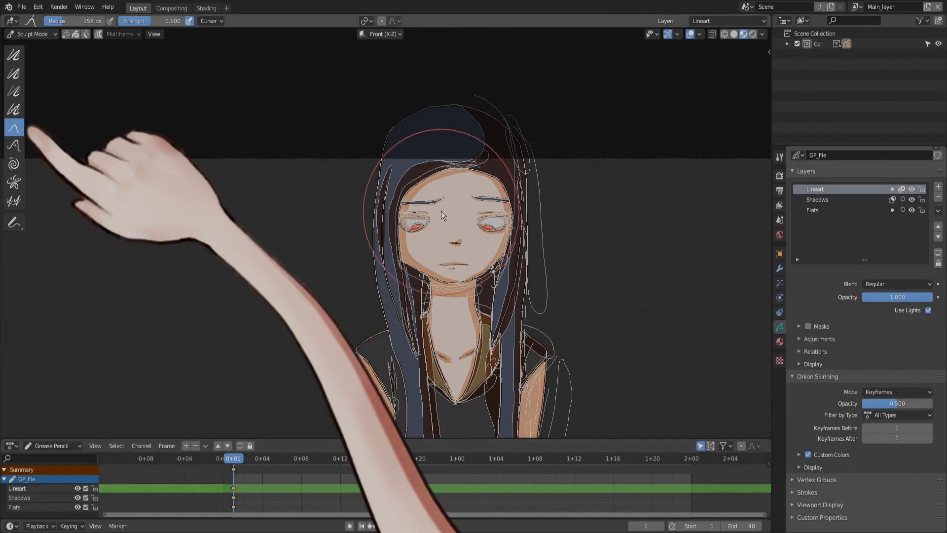
# Shift the character's head with the Grab brush, and set the brush strength to 0.100 and the radius to 91 px.
pyautogui.moveTo(451, 184)
pyautogui.mouseDown()
pyautogui.moveTo(441, 183)
pyautogui.moveTo(481, 176)
pyautogui.moveTo(471, 177)
pyautogui.mouseUp()
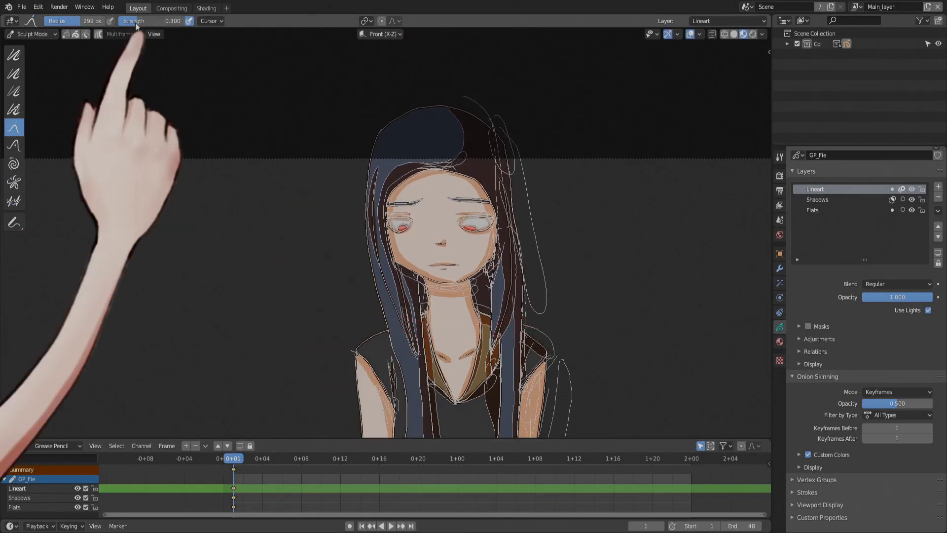
pyautogui.moveTo(135, 23); pyautogui.dragTo(125, 23)
pyautogui.press('f')
pyautogui.click(420, 229)
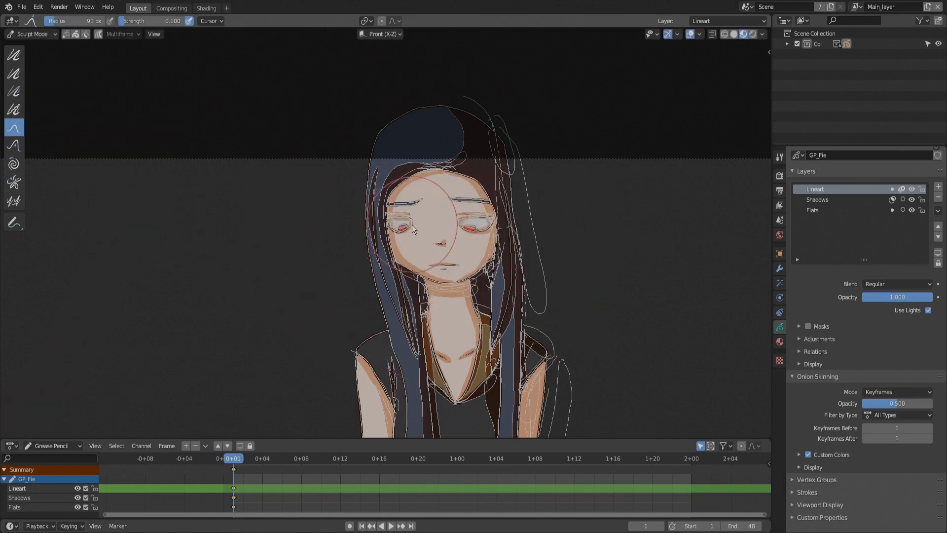
# Set the Grab brush radius to 280 px and its strength to 0.500 for sculpting the character.
pyautogui.press('f')
pyautogui.click(484, 224)
pyautogui.press('f')
pyautogui.click(380, 395)
pyautogui.scroll(-1, 383, 251)
pyautogui.keyDown('shift'); pyautogui.moveTo(383, 251); pyautogui.dragTo(360, 168, button='middle'); pyautogui.keyUp('shift')
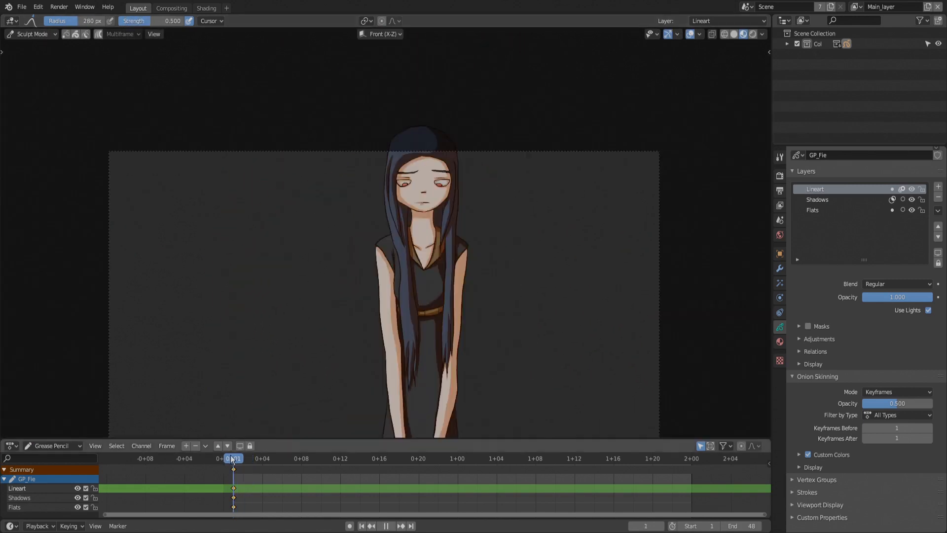
# Go to frame 4 and shift the character's head slightly with the Grab brush at a 323 px radius.
pyautogui.press('space')
pyautogui.moveTo(263, 459)
pyautogui.mouseDown()
pyautogui.moveTo(242, 462)
pyautogui.moveTo(263, 460)
pyautogui.mouseUp()
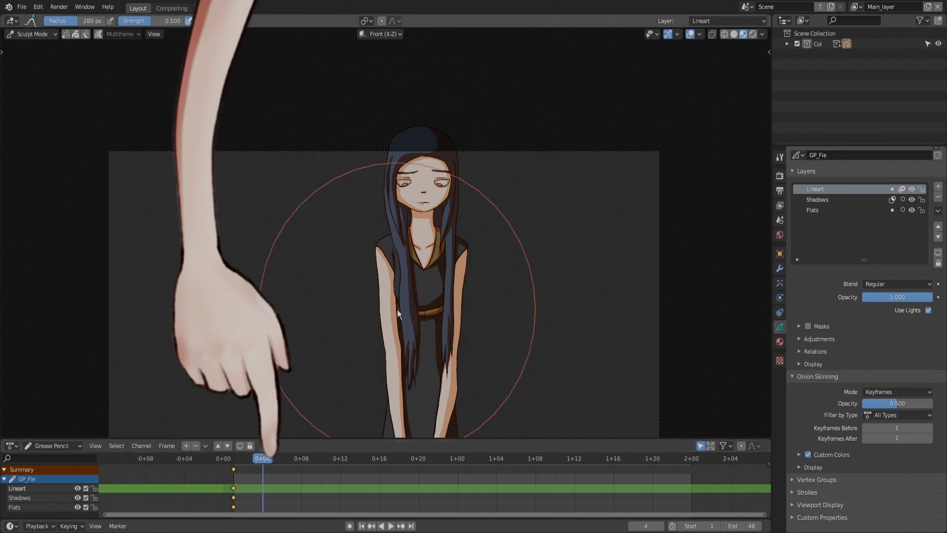
pyautogui.press('f')
pyautogui.click(444, 202)
pyautogui.moveTo(400, 197); pyautogui.dragTo(401, 196)
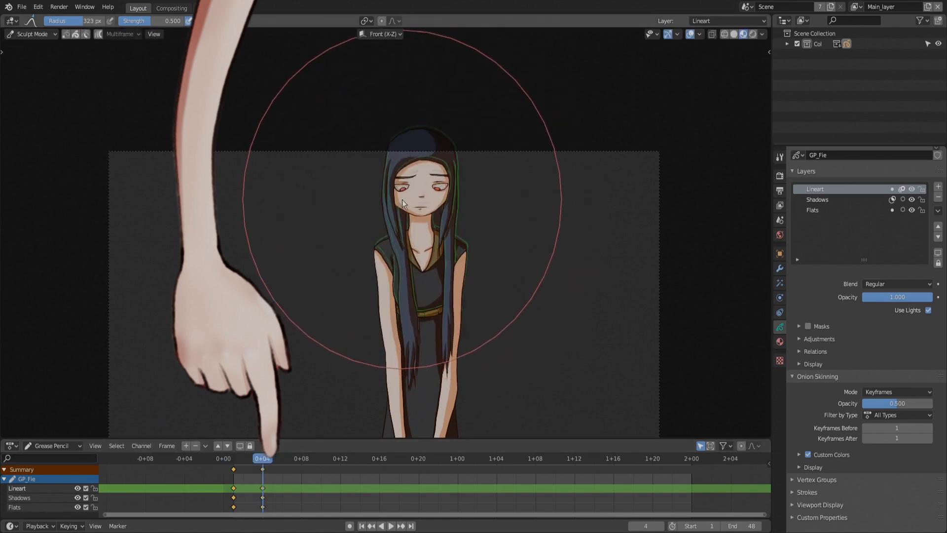
# Set the Grab brush radius to 169 px and its strength to 0.200.
pyautogui.press('f')
pyautogui.click(428, 196)
pyautogui.hotkey('shift', 'f')
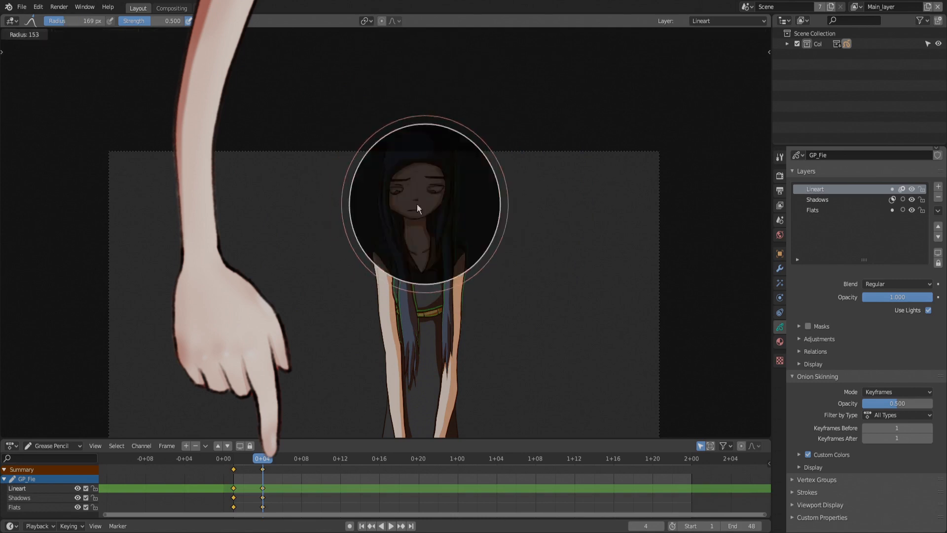
pyautogui.click(404, 211)
pyautogui.scroll(3, 415, 173)
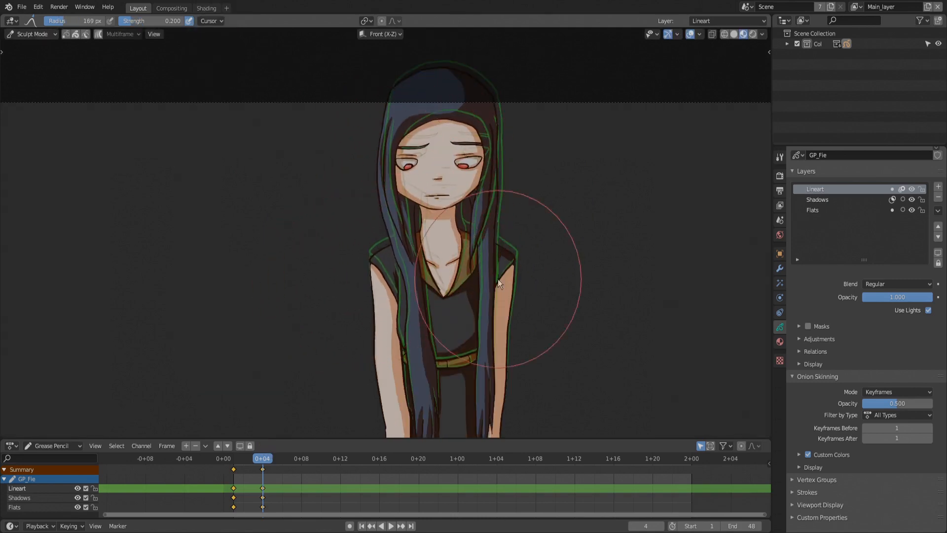
# Lower the head and hair on frame 4 with a 244 px Grab brush, and reduce the radius to 90 px.
pyautogui.press('f')
pyautogui.click(443, 84)
pyautogui.press('f')
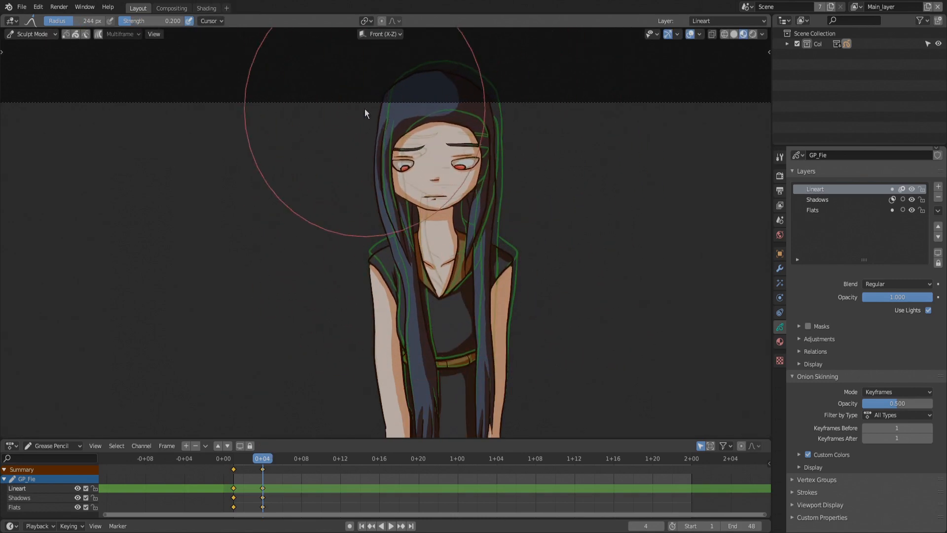
pyautogui.click(408, 173)
# Flip between frames 3 and 4 to compare the original pose with the sculpted one.
pyautogui.press('Left')
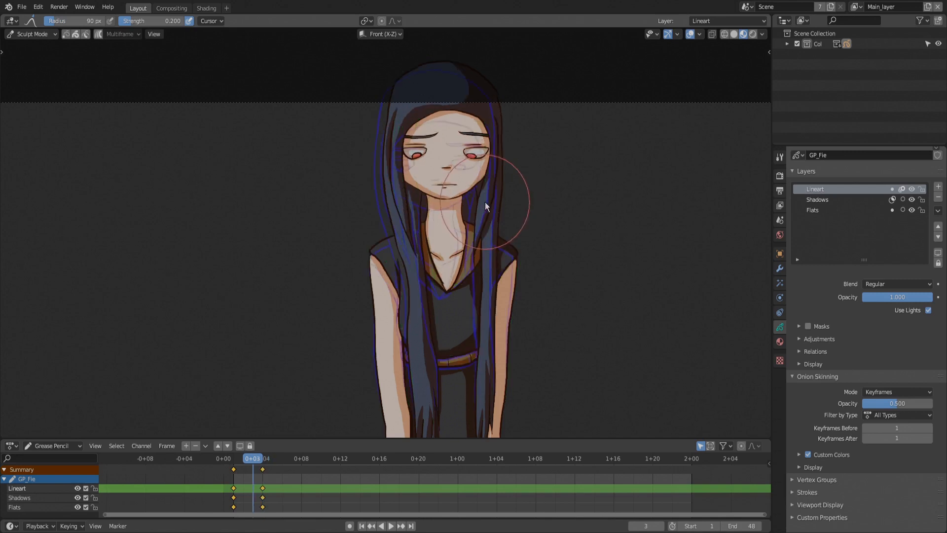
pyautogui.press('Right')
pyautogui.press('Left')
pyautogui.press('Right')
pyautogui.press('Left')
pyautogui.press('Right')
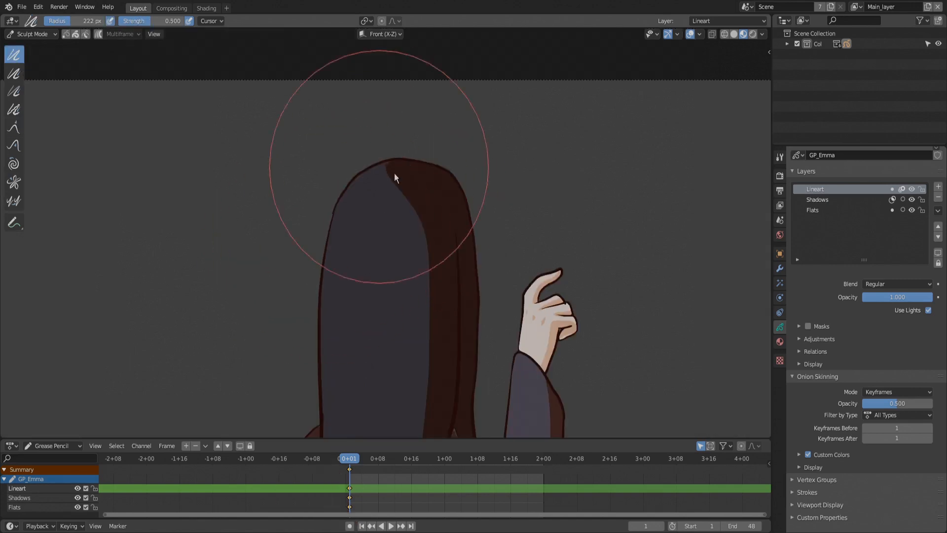
# Circle-select the points of GP_Emma's raised hand and forearm in Edit Mode, deselecting those on the upper arm and sleeve fringe.
pyautogui.scroll(4, 398, 171)
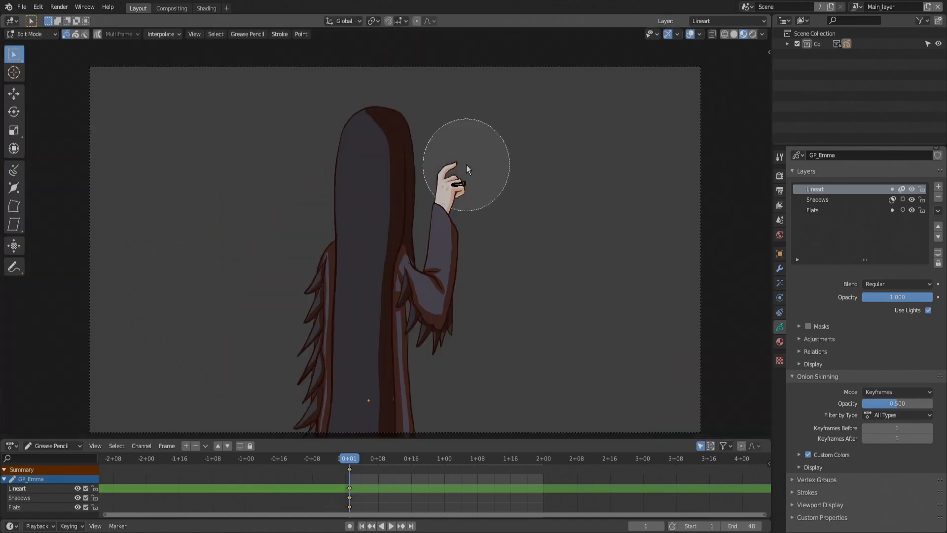
pyautogui.moveTo(466, 164)
pyautogui.mouseDown()
pyautogui.moveTo(468, 272)
pyautogui.moveTo(454, 335)
pyautogui.mouseUp()
pyautogui.rightClick(454, 332)
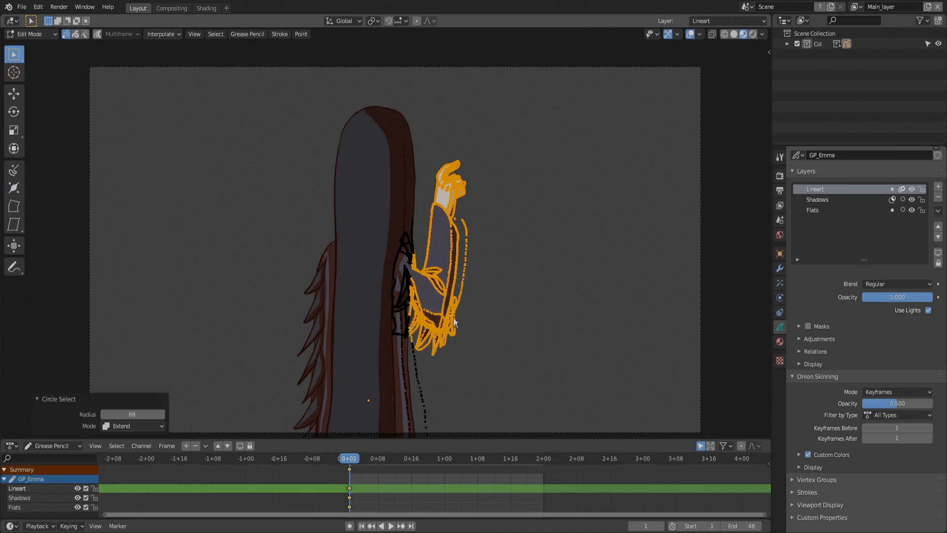
pyautogui.press('c')
pyautogui.moveTo(410, 312)
pyautogui.mouseDown(button='middle')
pyautogui.moveTo(392, 322)
pyautogui.moveTo(382, 253)
pyautogui.mouseUp(button='middle')
pyautogui.rightClick(375, 285)
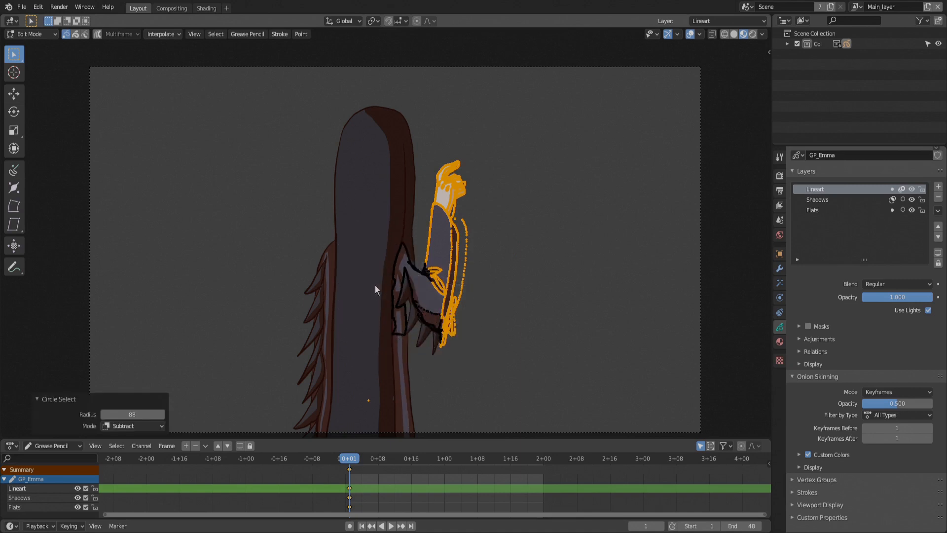
# Rotate the selected forearm 19.3° and move it about 0.136 m in X and -0.040 m in Z.
pyautogui.press('r')
pyautogui.click(551, 204)
pyautogui.press('g')
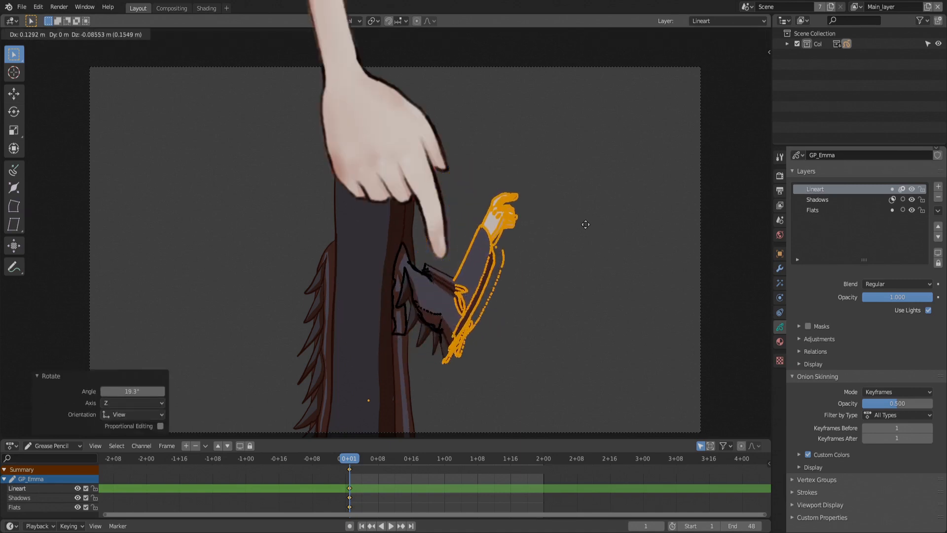
pyautogui.click(588, 211)
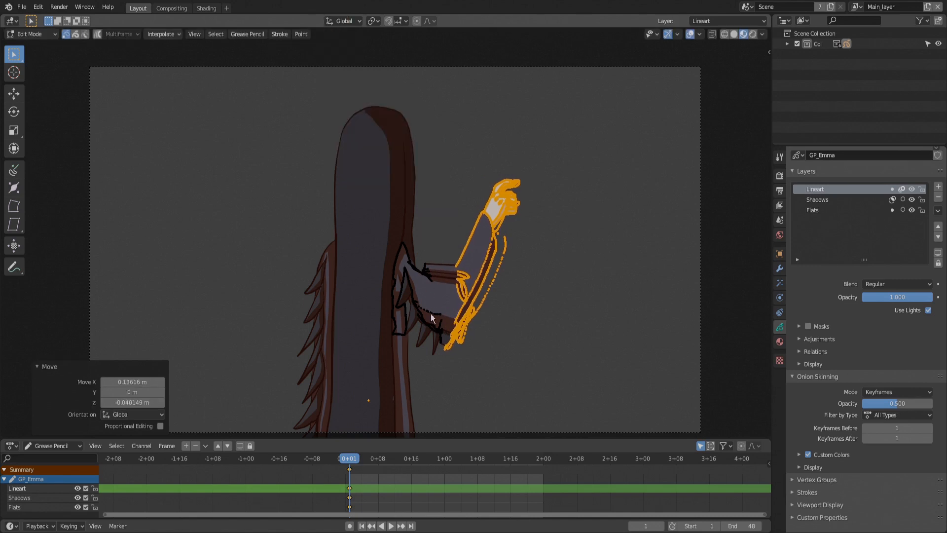
# Switch to Sculpt Mode and smooth the distorted elbow strokes with the Smooth brush at a 190 px radius.
pyautogui.hotkey('ctrl', 'Tab')
pyautogui.click(450, 338)
pyautogui.scroll(2, 450, 334)
pyautogui.press('f')
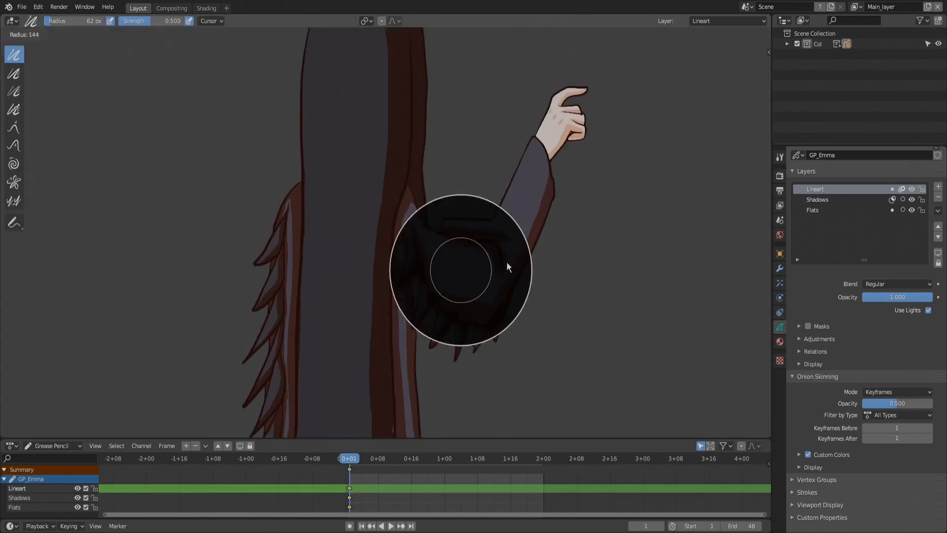
pyautogui.click(508, 261)
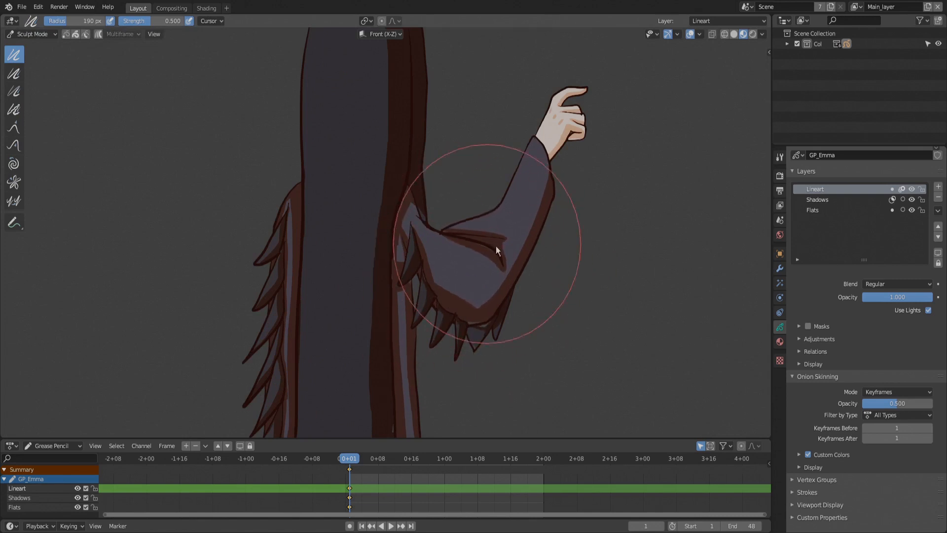
# Activate the Grab brush at a 60 px radius and 0.200 strength, reshape the elbow, and smooth the sleeve's fringe and folds.
pyautogui.press('g')
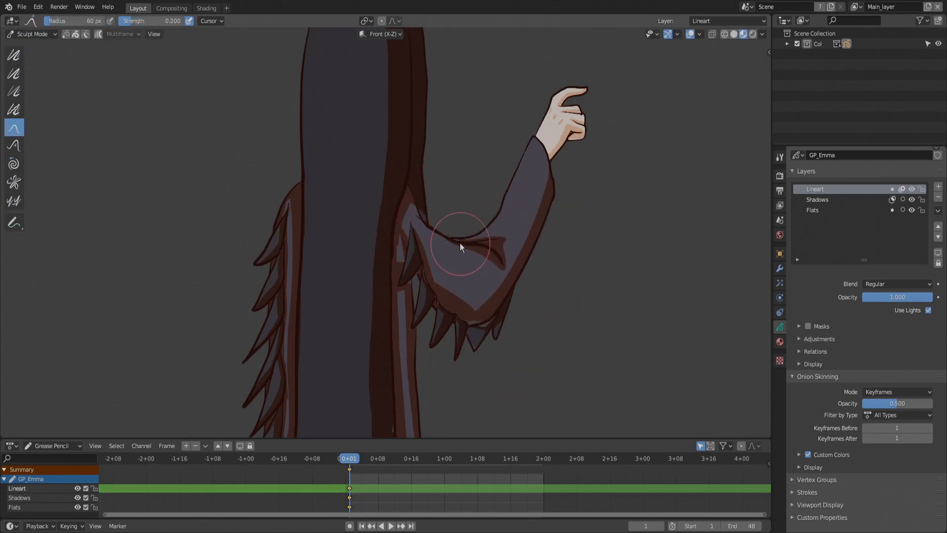
pyautogui.keyDown('shift'); pyautogui.moveTo(493, 340); pyautogui.dragTo(489, 306); pyautogui.keyUp('shift')
pyautogui.keyDown('shift'); pyautogui.moveTo(481, 257); pyautogui.dragTo(475, 250); pyautogui.keyUp('shift')
# Resize the Grab brush and adjust the forearm's shape from the wrist down to the elbow.
pyautogui.press('f')
pyautogui.click(538, 159)
pyautogui.scroll(-1, 537, 159)
pyautogui.moveTo(547, 165); pyautogui.dragTo(508, 285)
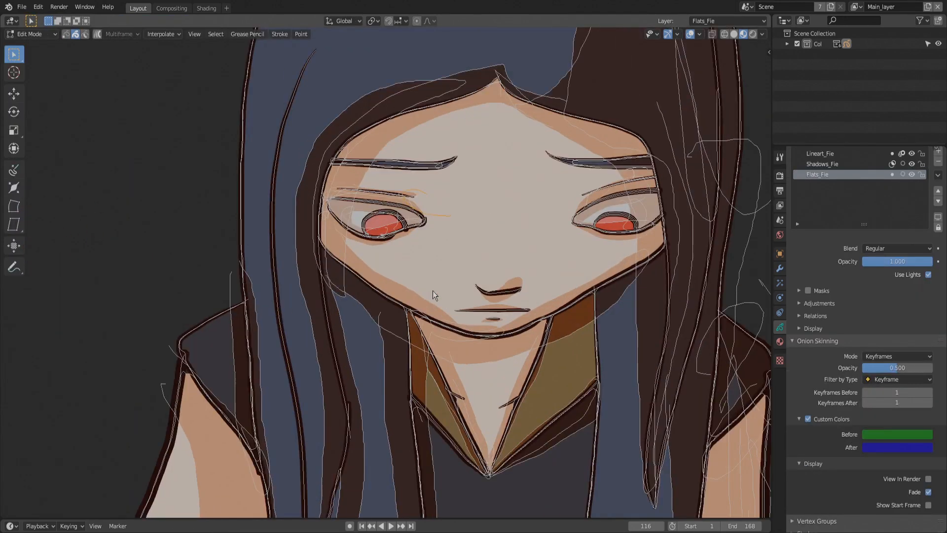
# Circle-select the strokes of the eye on the face's left side on frame 116 and switch to Sculpt Mode.
pyautogui.scroll(2, 433, 291)
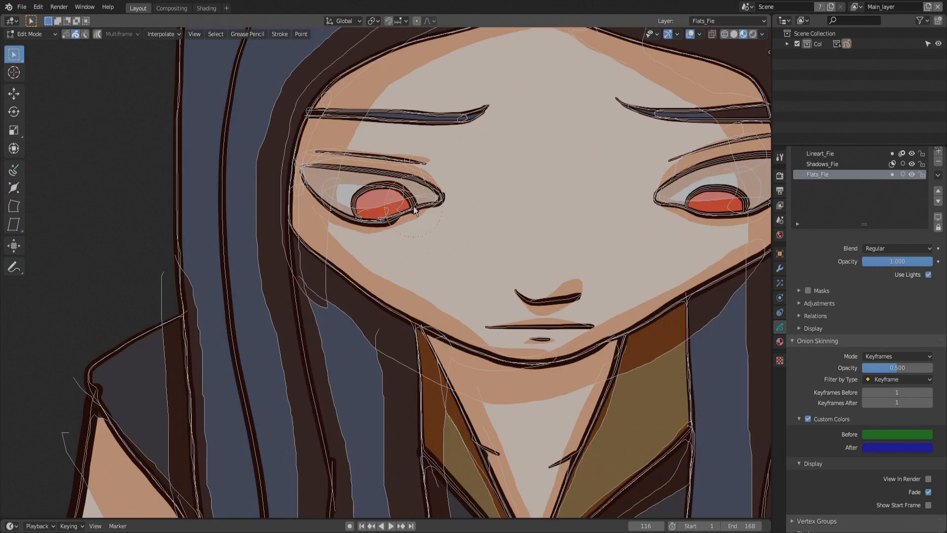
pyautogui.moveTo(409, 209)
pyautogui.mouseDown()
pyautogui.moveTo(432, 189)
pyautogui.moveTo(405, 182)
pyautogui.mouseUp()
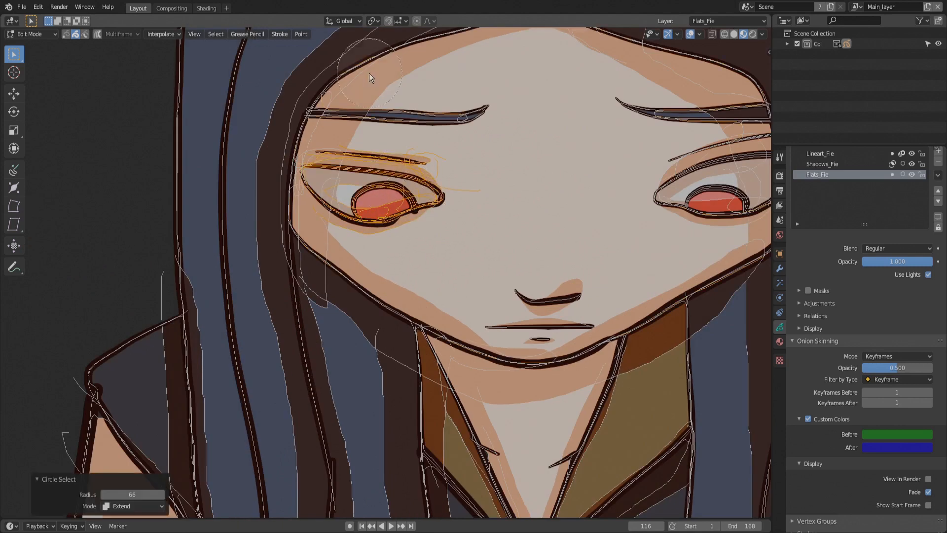
pyautogui.scroll(-3, 410, 181)
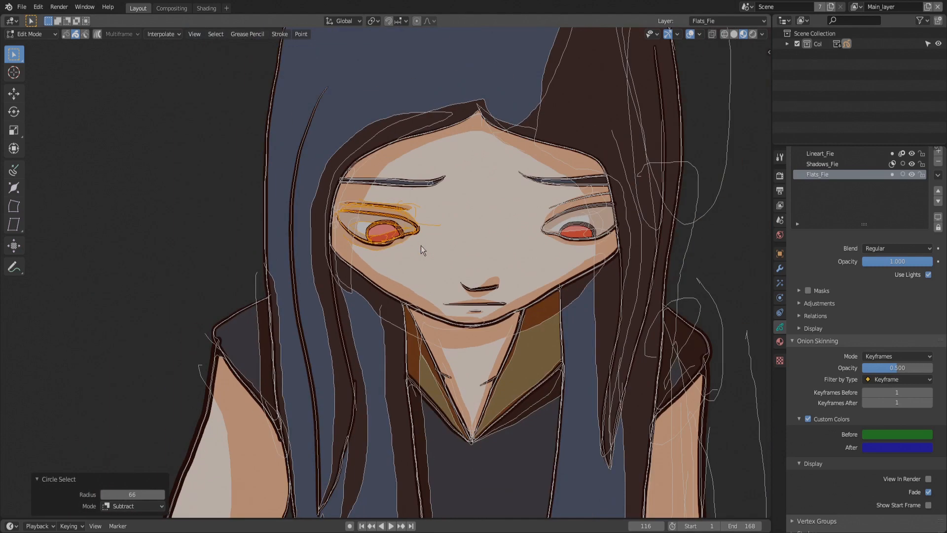
pyautogui.hotkey('ctrl', 'Tab')
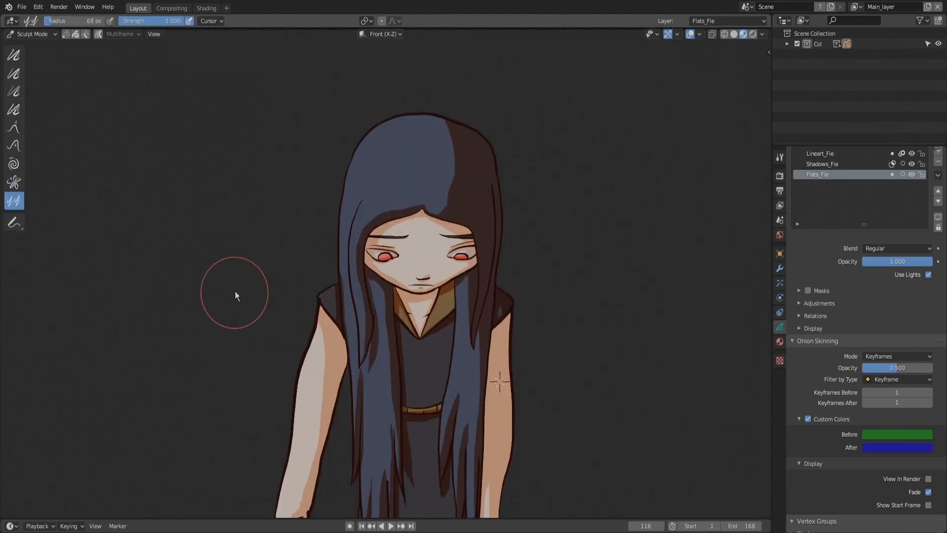